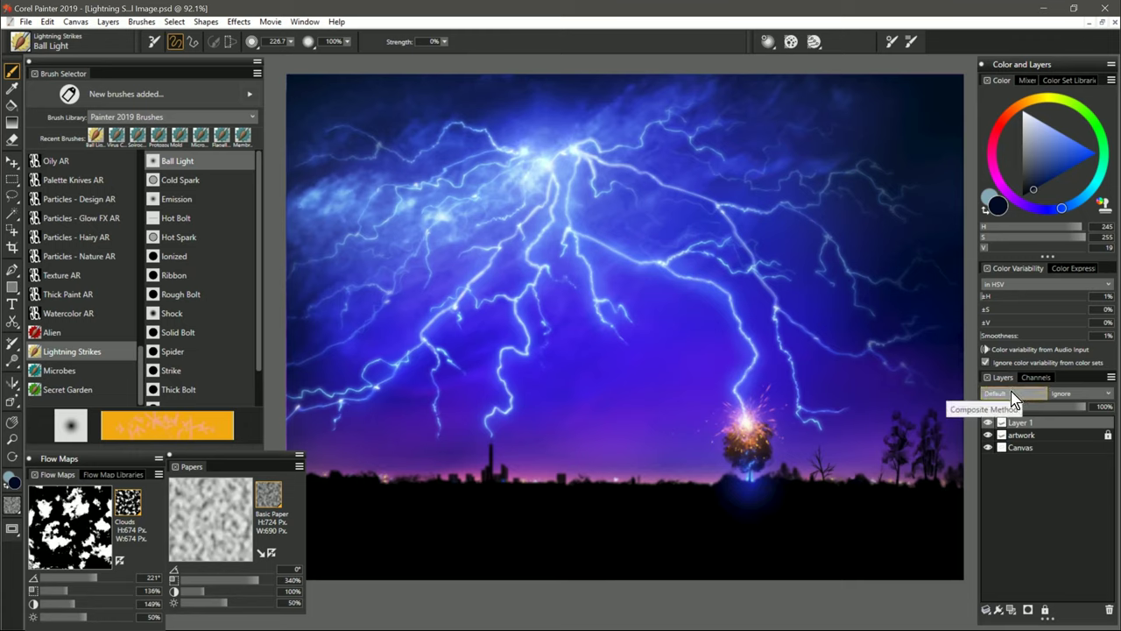
Set Layer 1's Composite Method to Screen and darken the paint colour slightly.
left_click(1014, 392)
left_click(1015, 247)
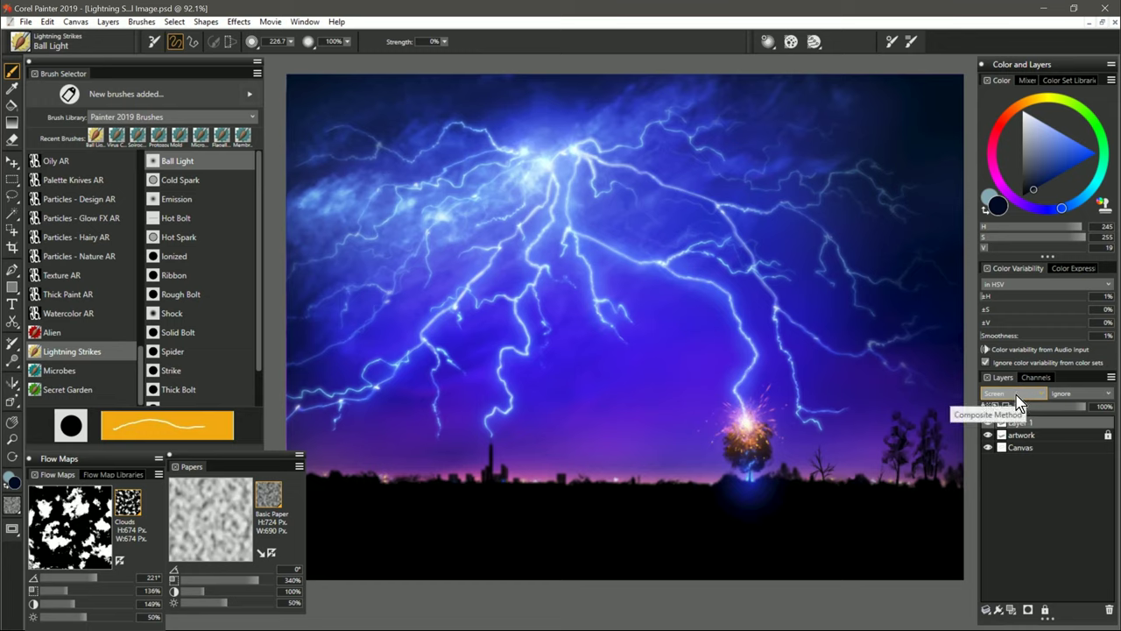
left_click_drag(1033, 180, 1034, 192)
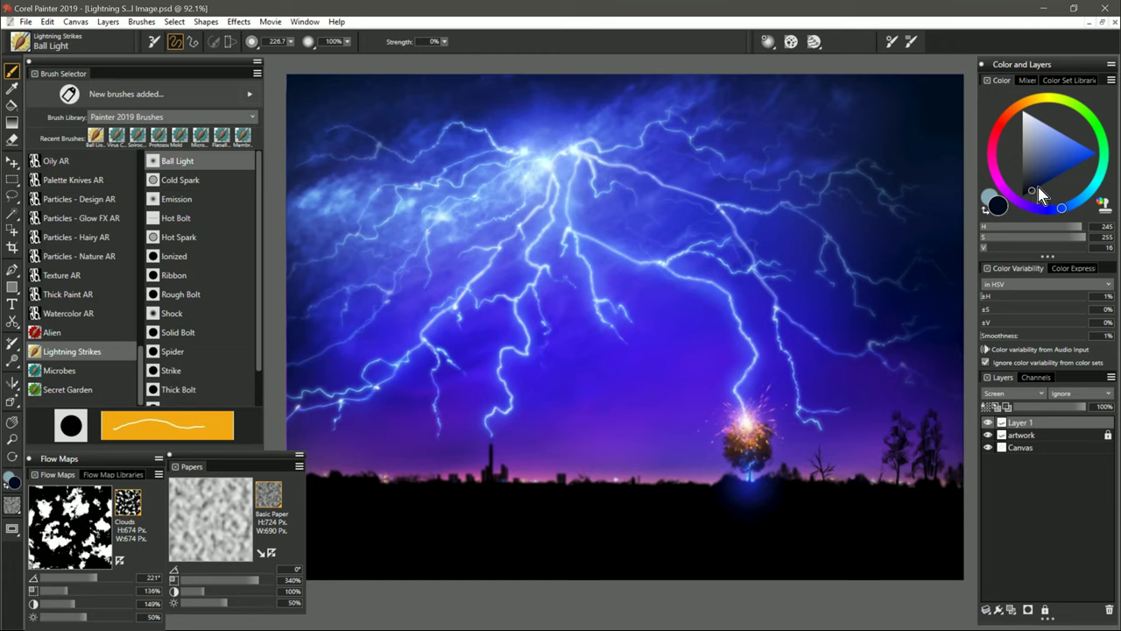
Paint two trial Ball Light dabs low in the sky, then shrink the brush and adjust the hue.
left_click(592, 387)
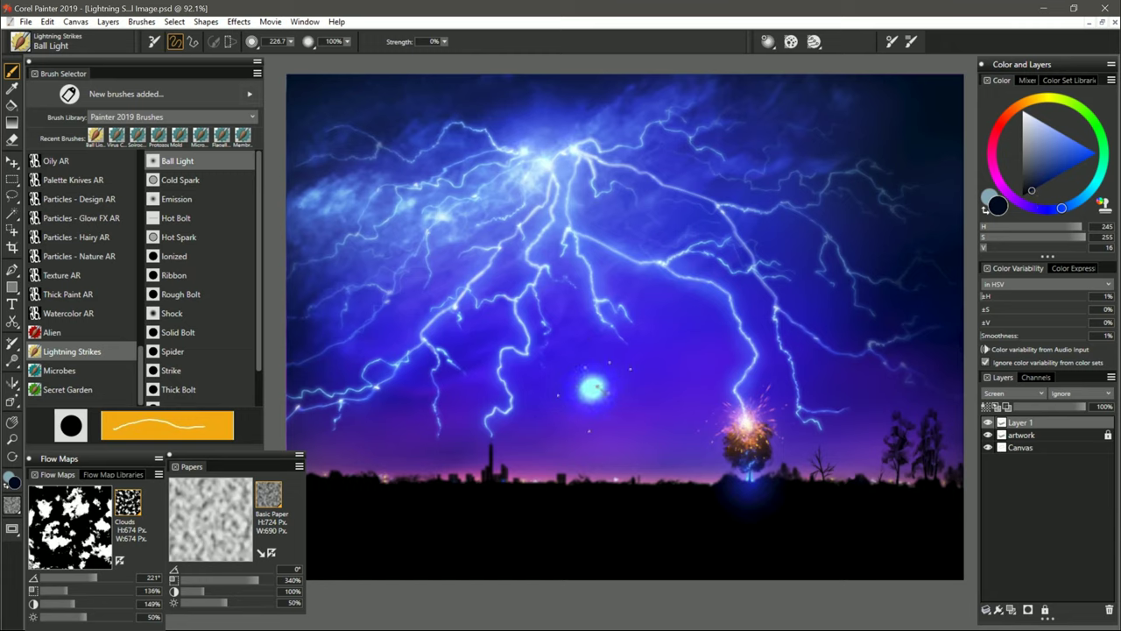
left_click(673, 382)
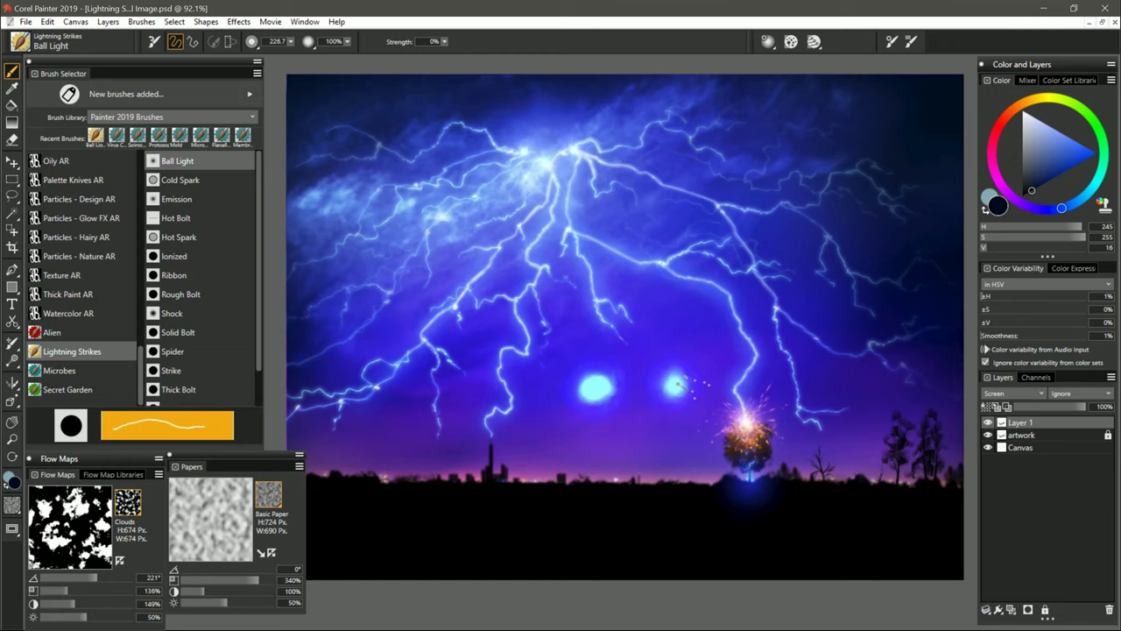
left_click_drag(654, 480, 655, 481)
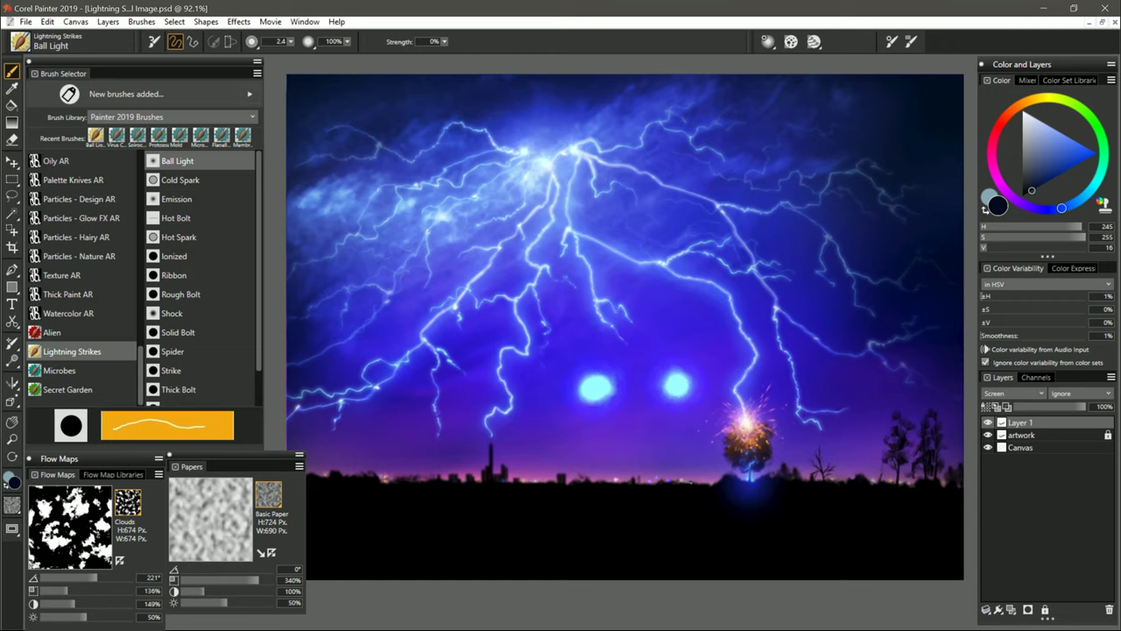
left_click(993, 143)
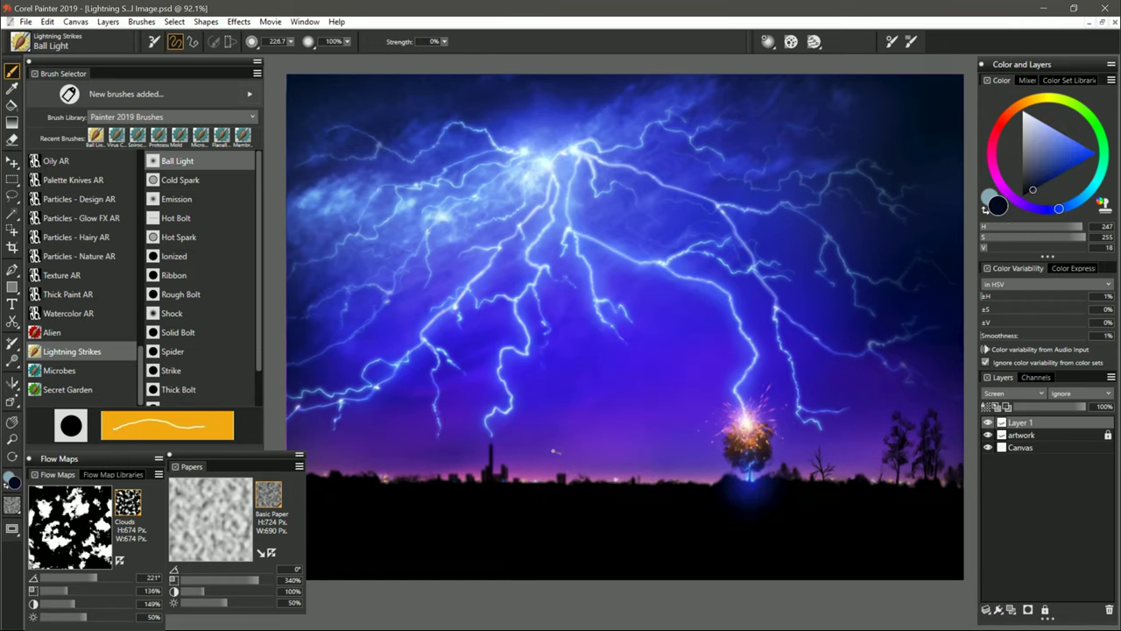
Select the Cold Spark brush, brighten the colour to a vivid blue, and enlarge the brush to size 10.
left_click(189, 181)
left_click(1074, 168)
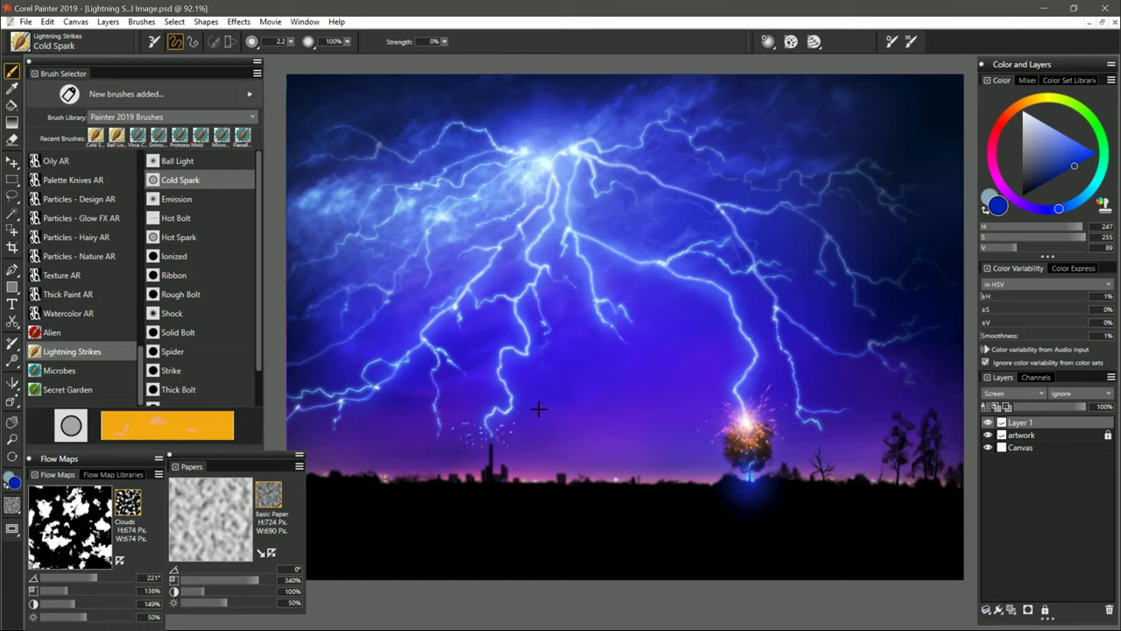
left_click_drag(539, 409, 541, 429)
Place a bright Emission star in the upper-right sky, undoing the extra spark beside it.
left_click(180, 200)
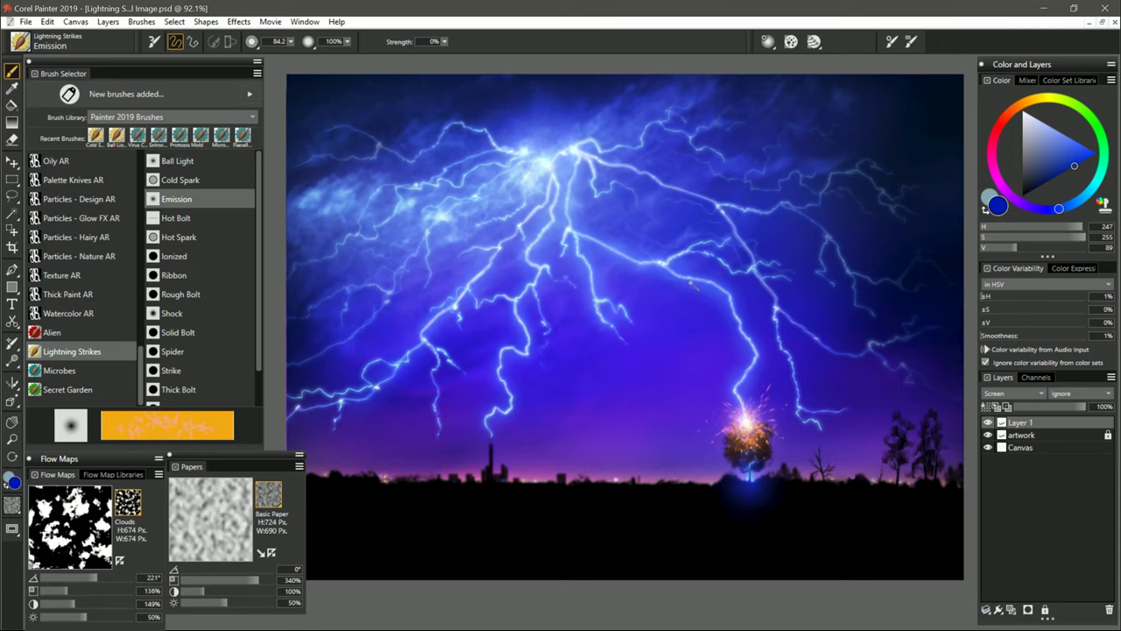
left_click(803, 158)
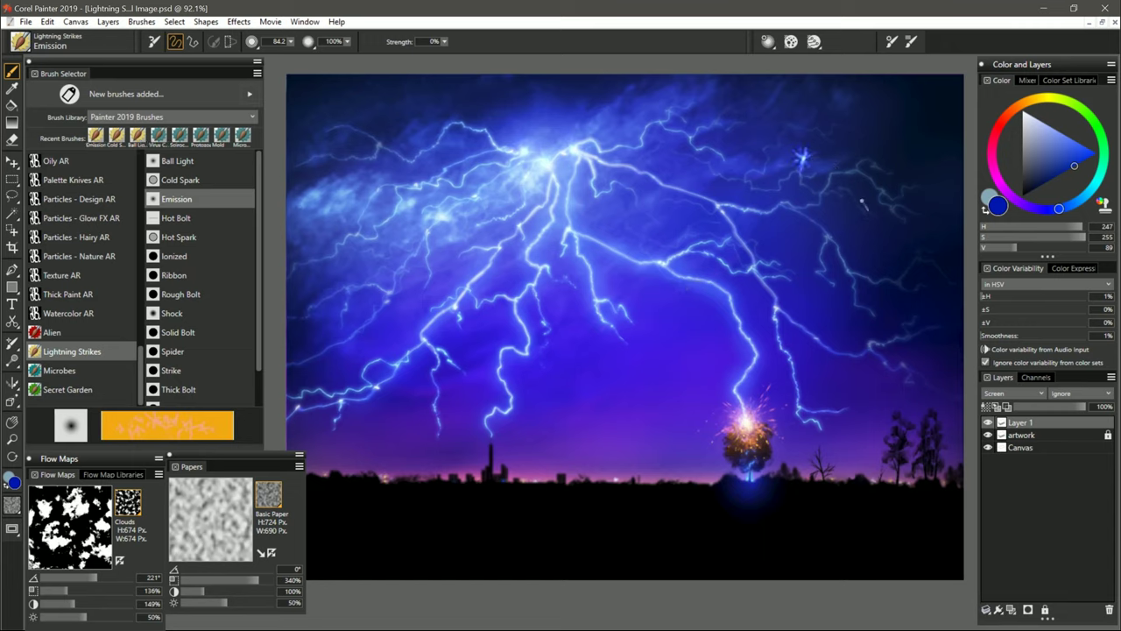
left_click(802, 157)
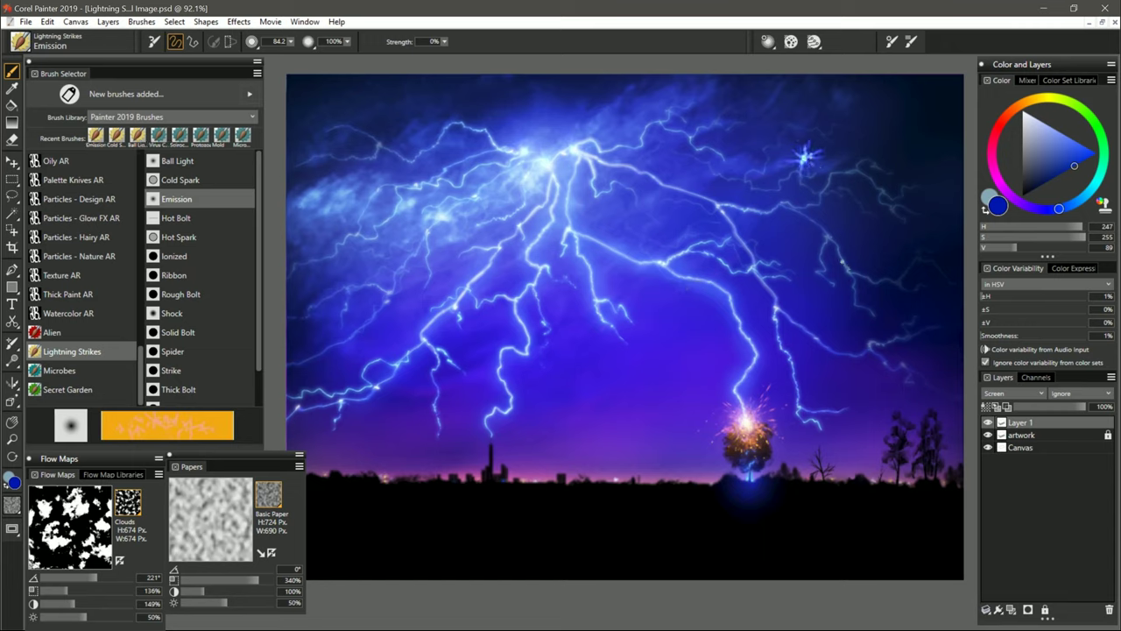
left_click(863, 520, "alt")
left_click(845, 158)
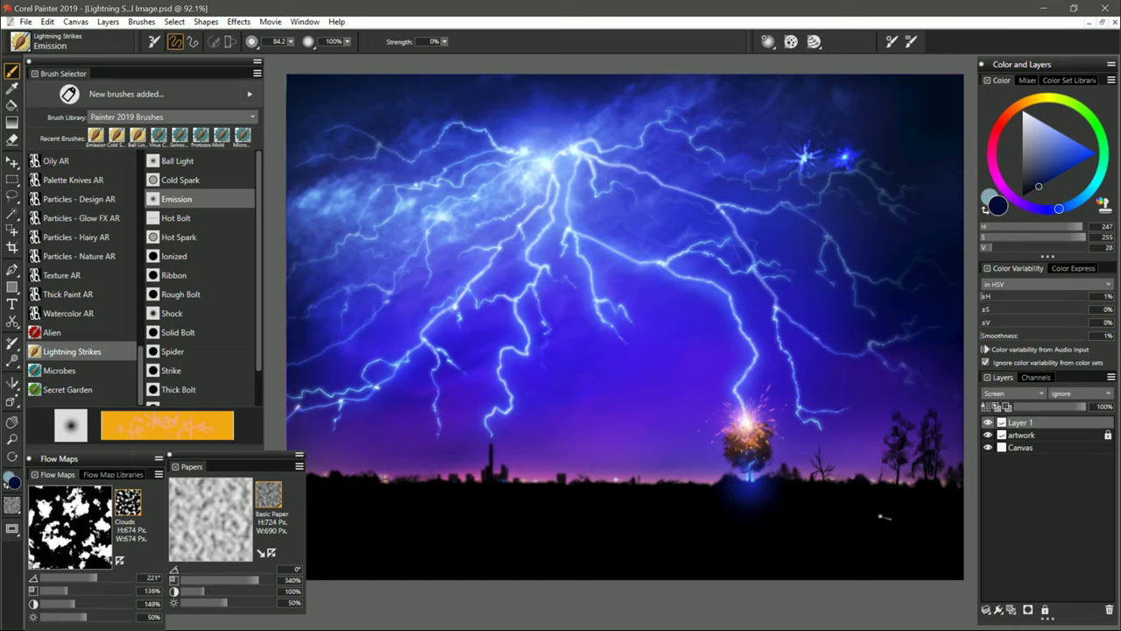
key("ctrl+z")
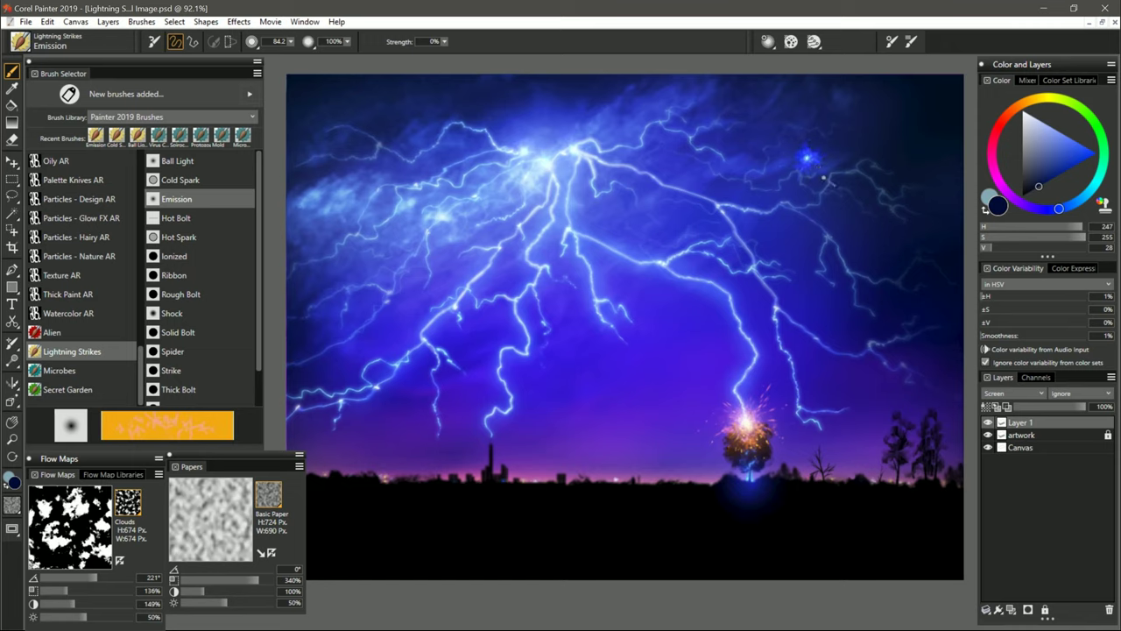
Add a new Layer 2 with its Composite Method set to Screen.
left_click(1012, 610)
left_click(1009, 394)
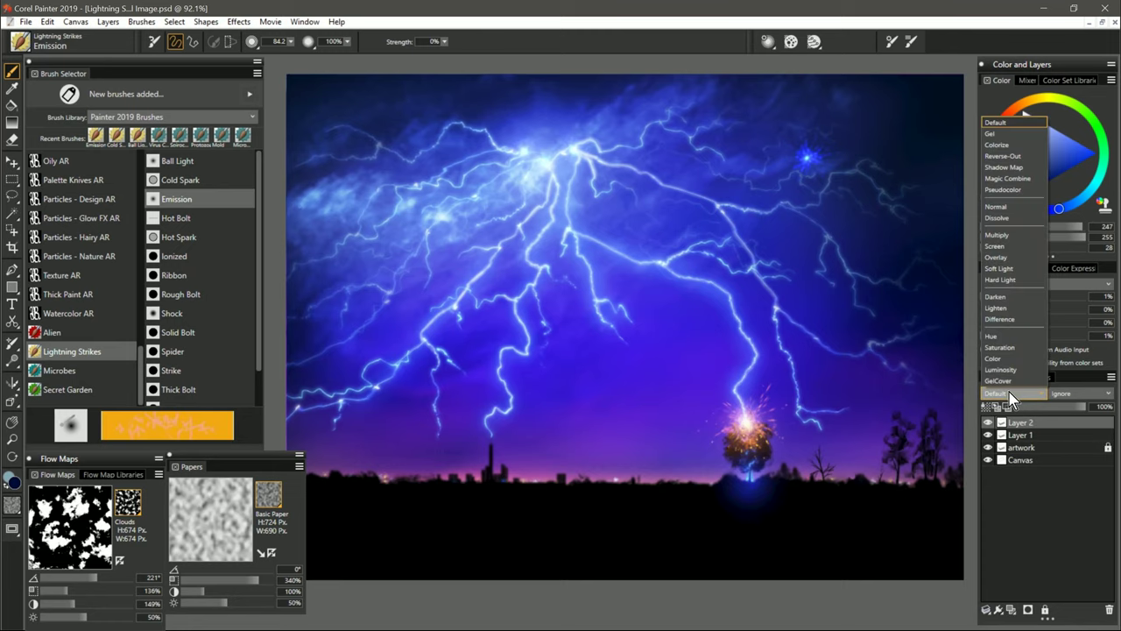
left_click(1016, 249)
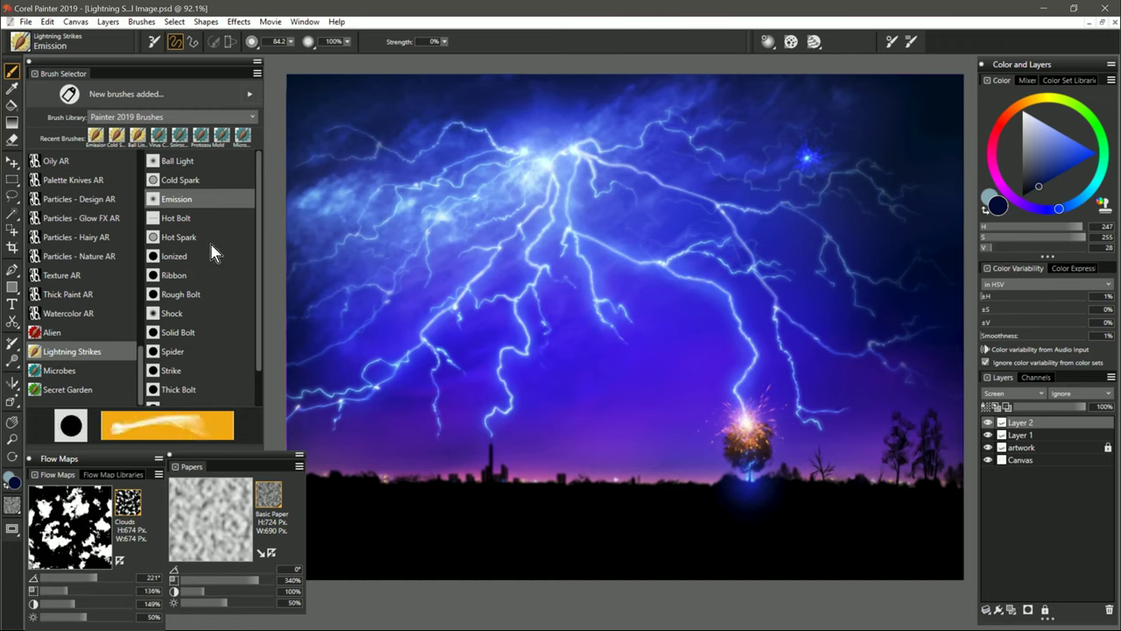
Try a darker Hot Bolt stroke down from the star, then undo it.
left_click(188, 221)
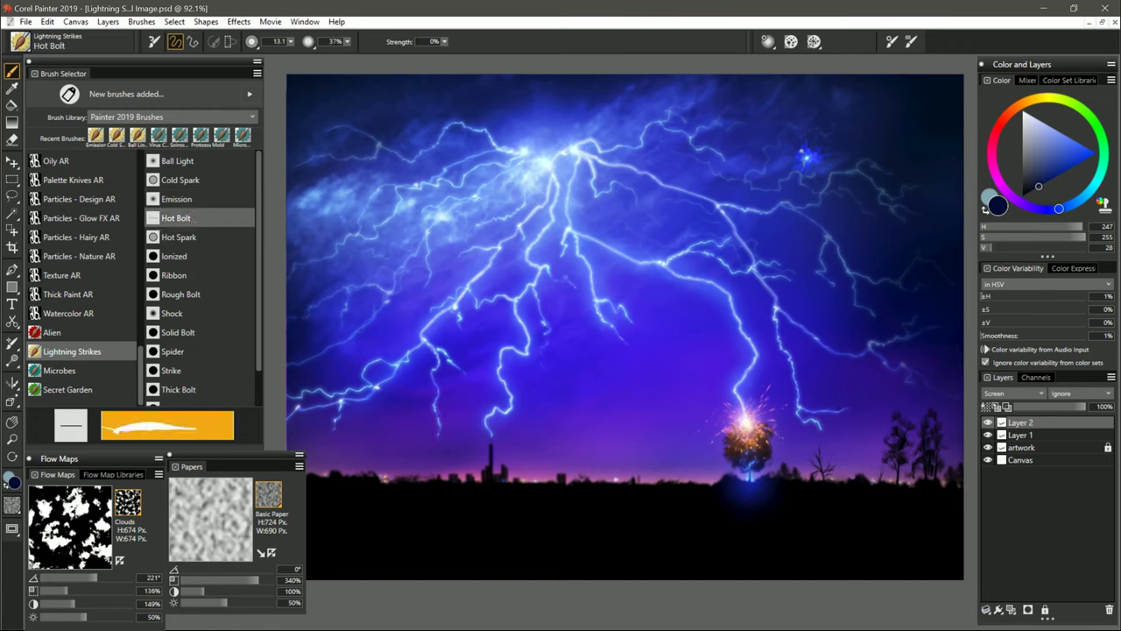
left_click(1029, 191)
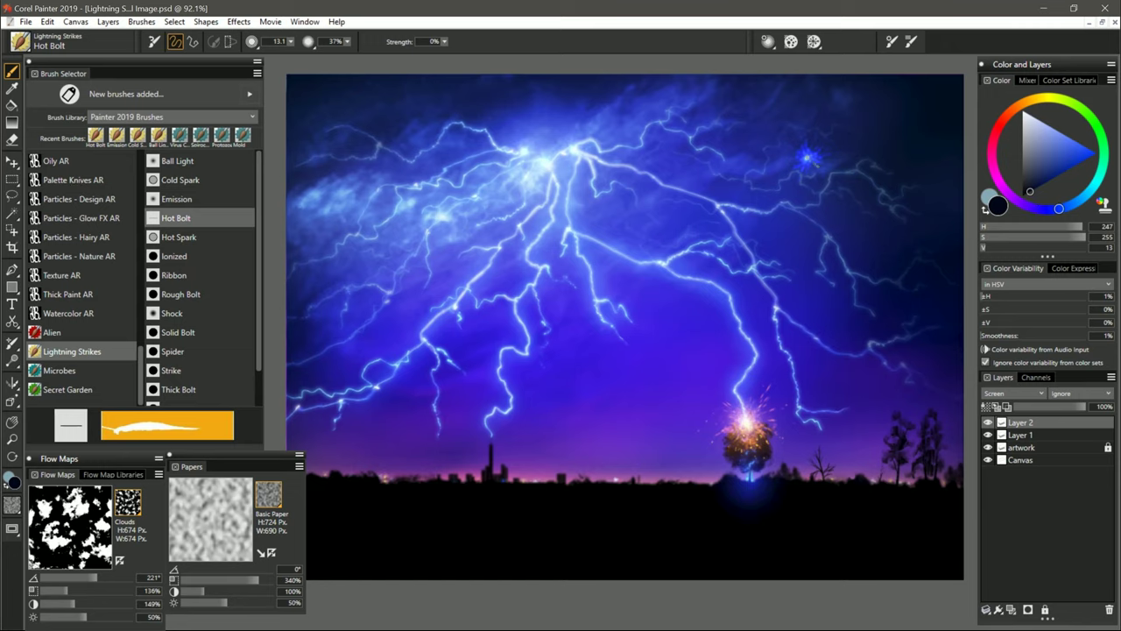
mouse_move(807, 158)
left_mouse_down()
mouse_move(839, 180)
mouse_move(818, 248)
mouse_move(838, 273)
mouse_move(833, 313)
mouse_move(900, 361)
mouse_move(883, 378)
mouse_move(895, 436)
left_mouse_up()
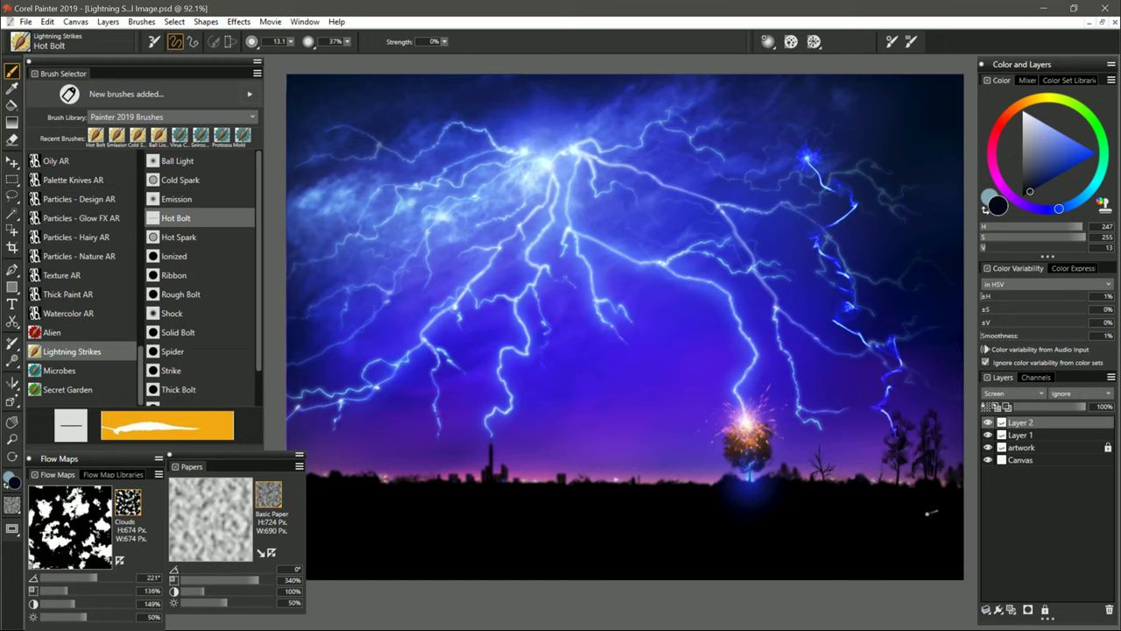
key("ctrl+z")
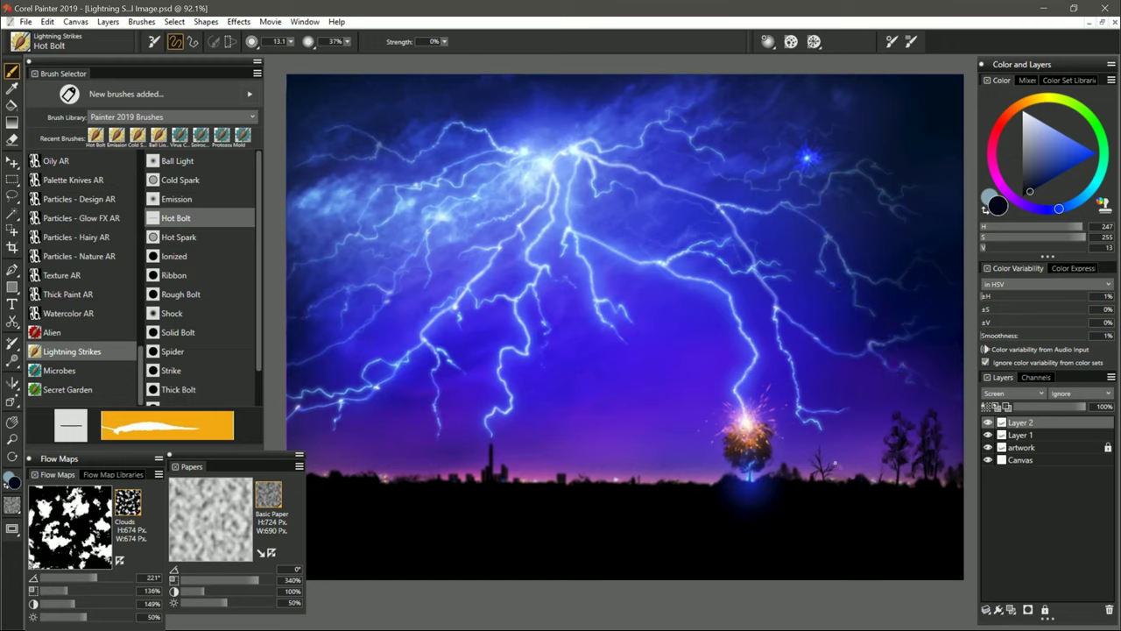
With the Ribbon brush in a brighter blue, draw a ribbon bolt from the star plus short upper-sky strokes.
left_click(179, 278)
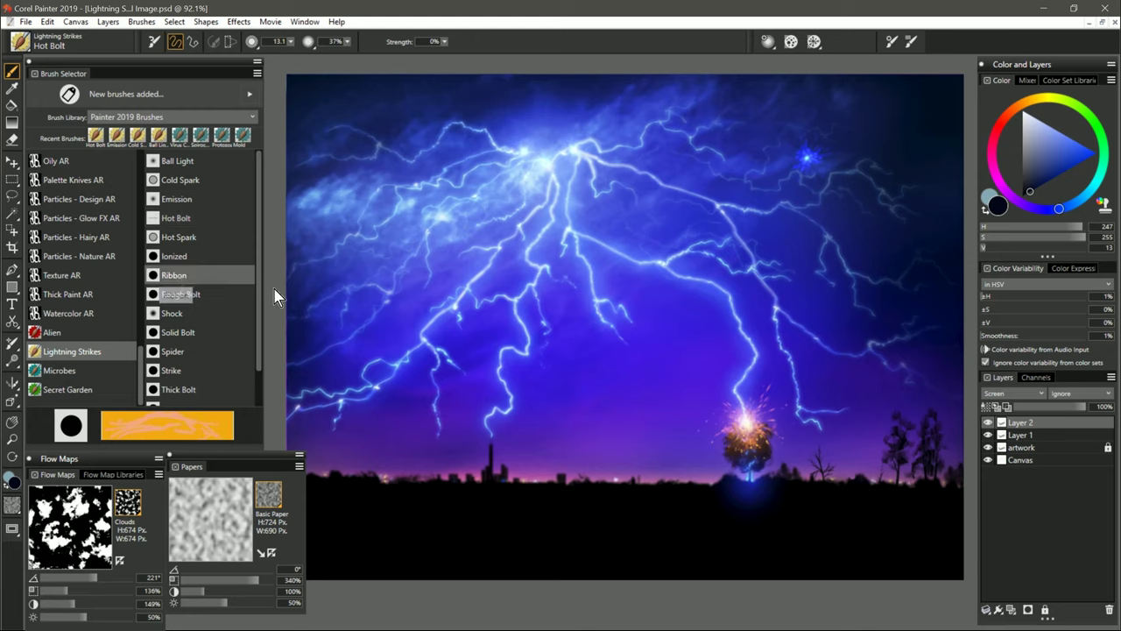
left_click(1059, 176)
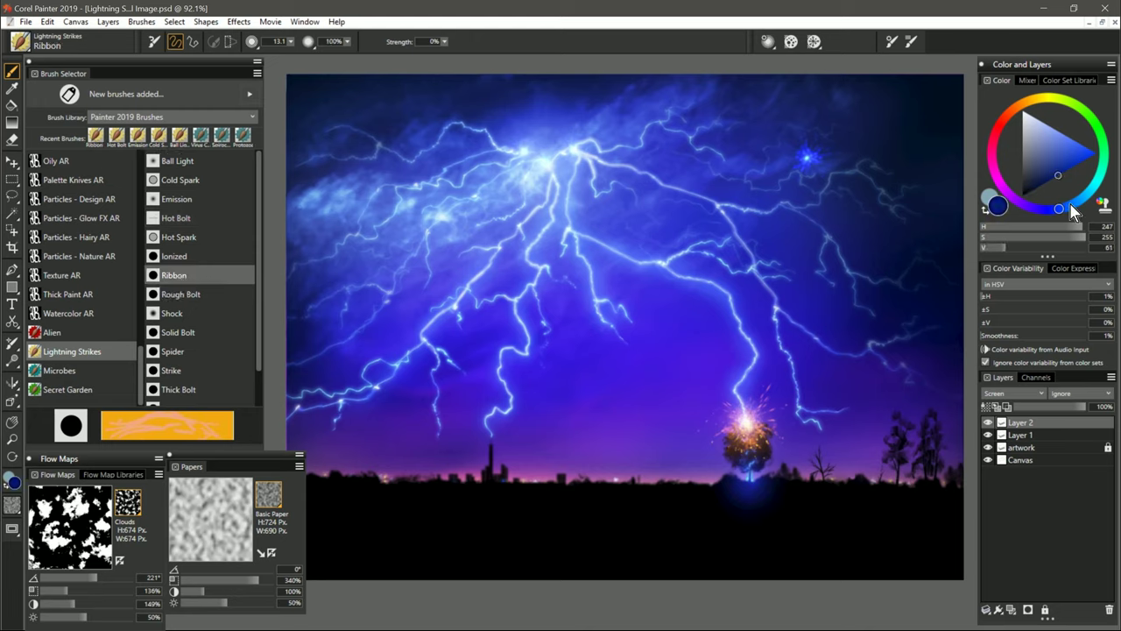
left_click(1070, 205)
mouse_move(806, 154)
left_mouse_down()
mouse_move(788, 204)
mouse_move(742, 215)
mouse_move(735, 261)
mouse_move(670, 331)
mouse_move(648, 378)
mouse_move(593, 392)
mouse_move(584, 418)
mouse_move(527, 448)
left_mouse_up()
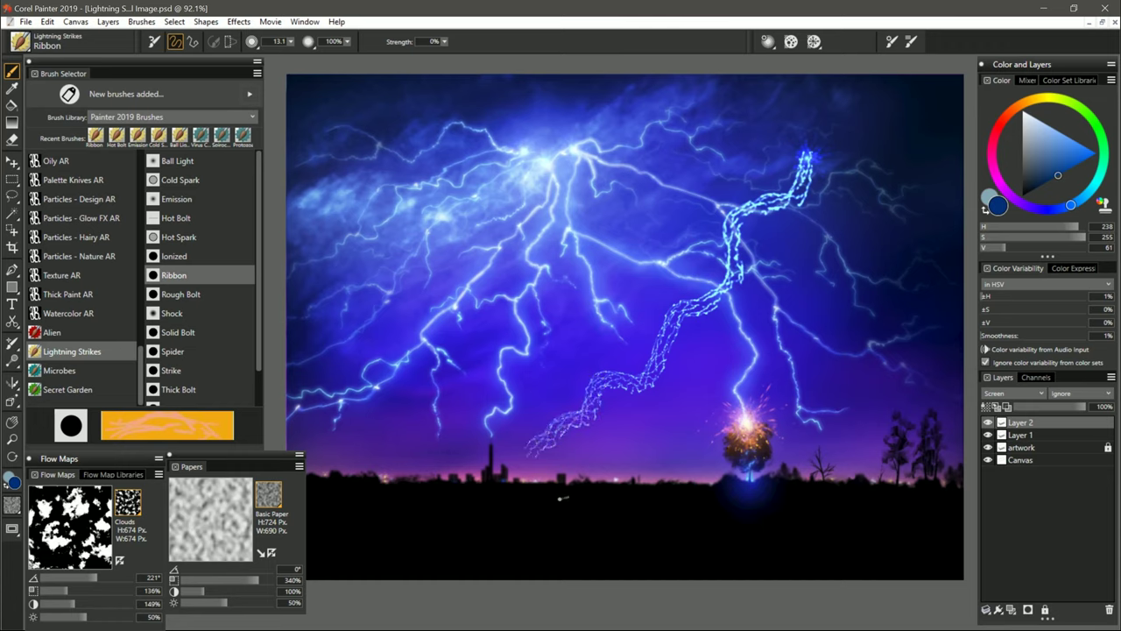
left_click_drag(775, 151, 659, 216)
mouse_move(745, 128)
left_mouse_down()
mouse_move(678, 174)
mouse_move(617, 195)
left_mouse_up()
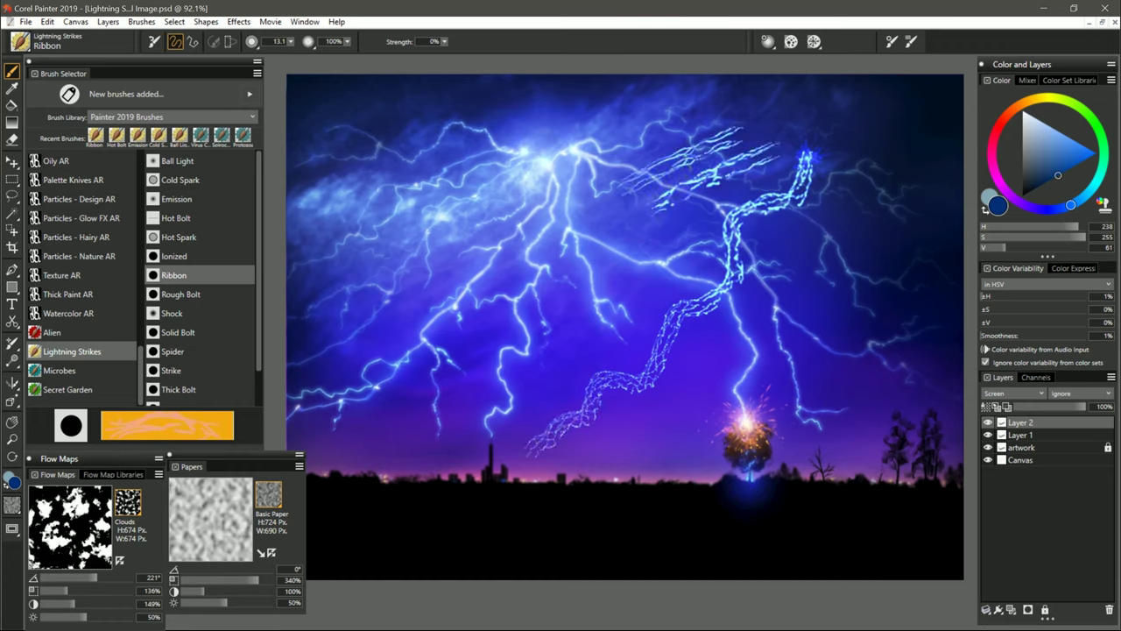
left_click_drag(696, 119, 629, 154)
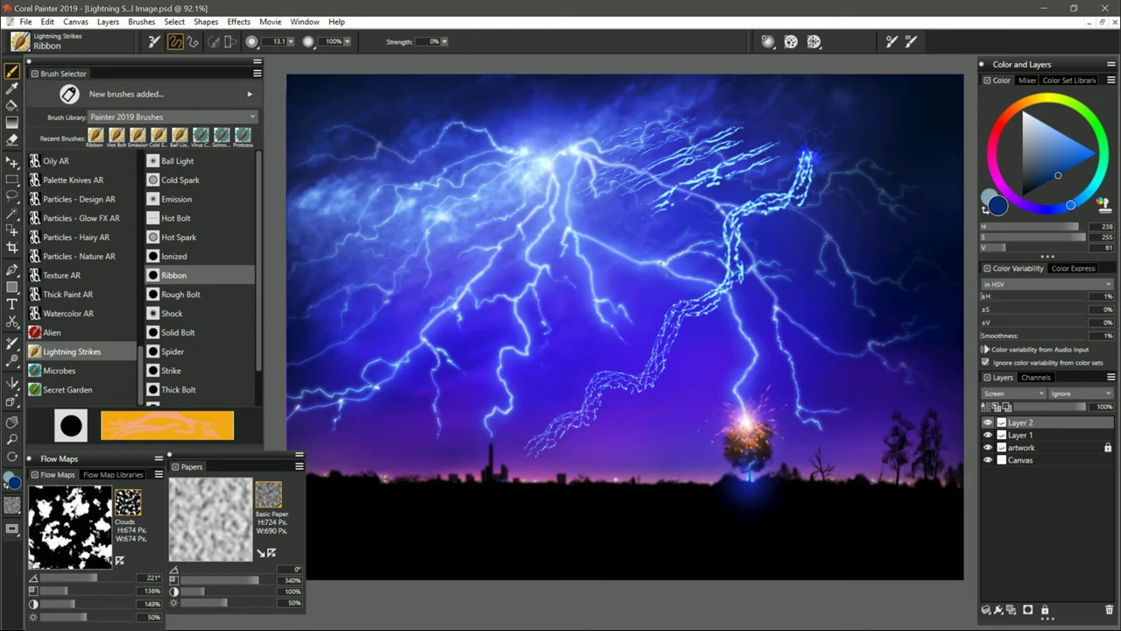
mouse_move(674, 233)
left_mouse_down()
mouse_move(624, 290)
mouse_move(570, 331)
left_mouse_up()
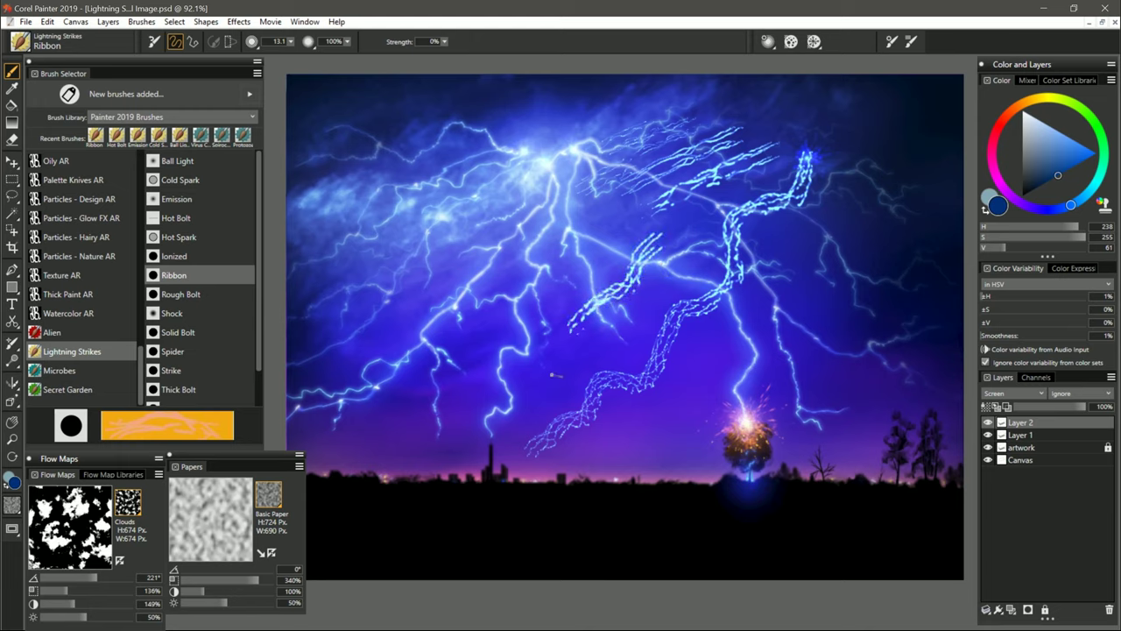
Undo the trial ribbons and redraw a shorter ribbon bolt from the star toward the sky centre.
key("ctrl+z")
mouse_move(806, 154)
left_mouse_down()
mouse_move(720, 230)
mouse_move(668, 247)
mouse_move(619, 315)
mouse_move(471, 436)
left_mouse_up()
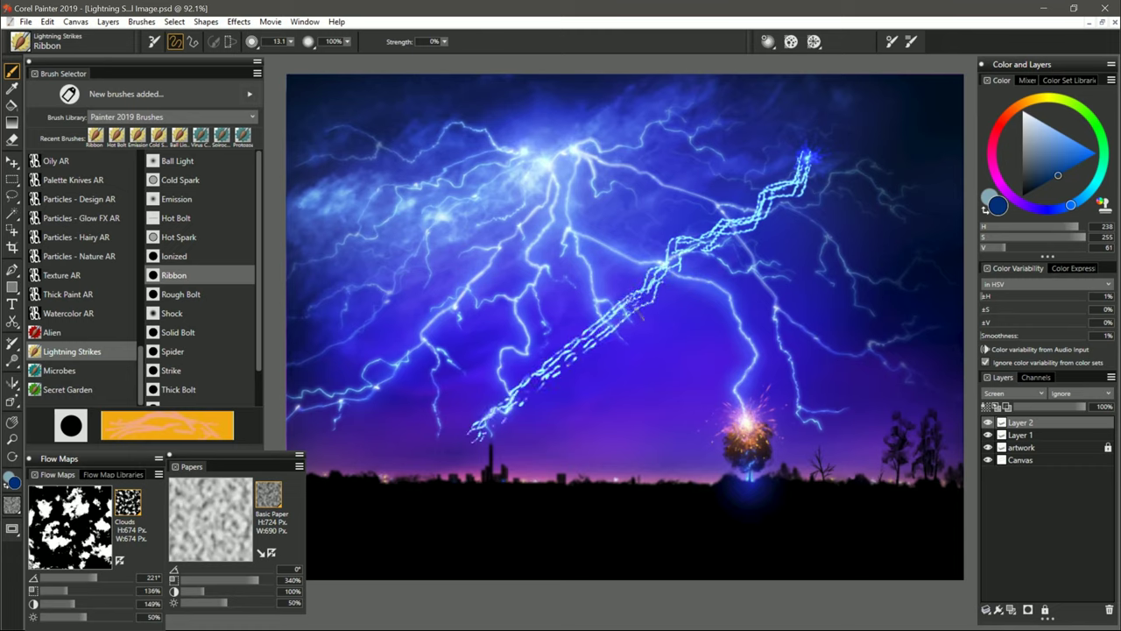
key("ctrl+z")
mouse_move(806, 156)
left_mouse_down()
mouse_move(782, 234)
mouse_move(752, 237)
mouse_move(707, 294)
mouse_move(659, 312)
left_mouse_up()
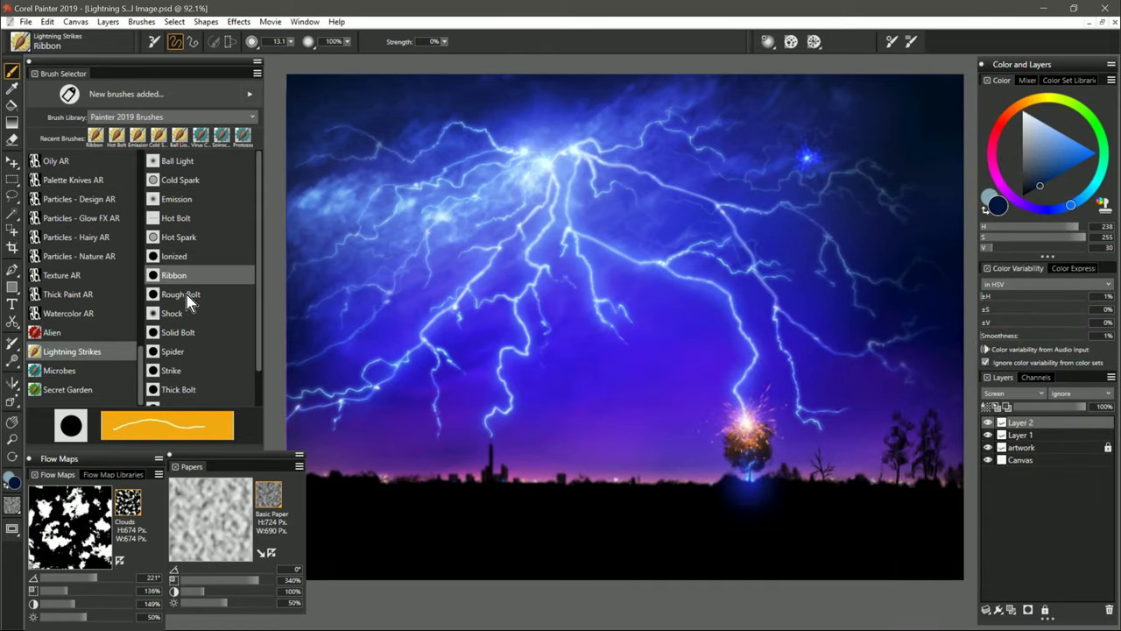
Paint a Rough Bolt strike with a short branch from the upper-right star to the horizon, then undo it.
left_click(191, 294)
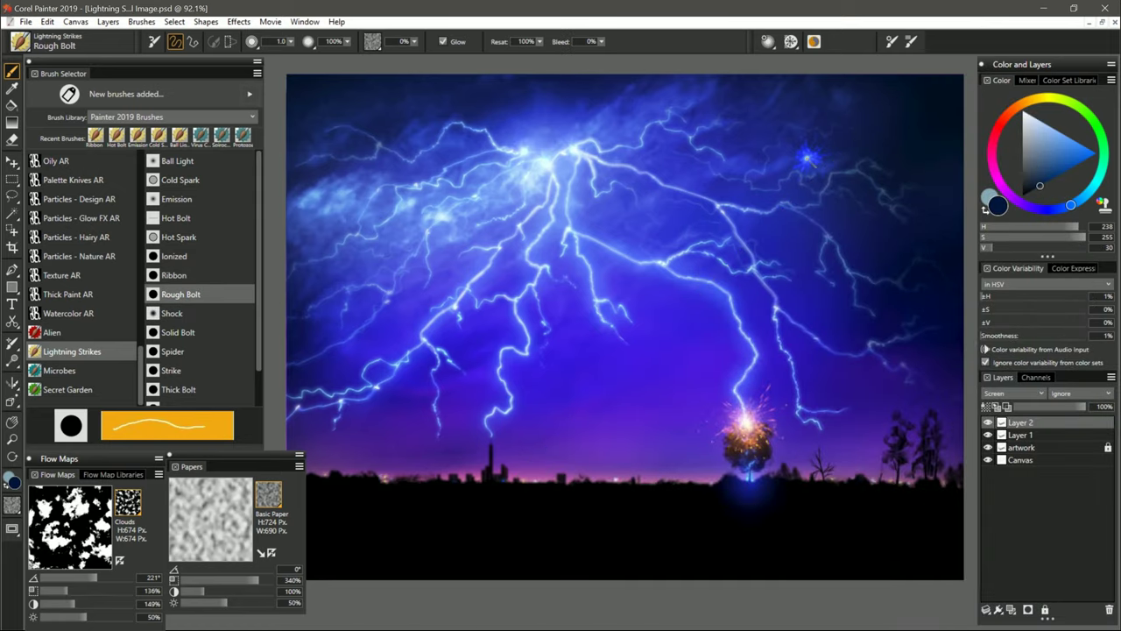
mouse_move(807, 158)
left_mouse_down()
mouse_move(736, 300)
mouse_move(638, 404)
mouse_move(640, 470)
left_mouse_up()
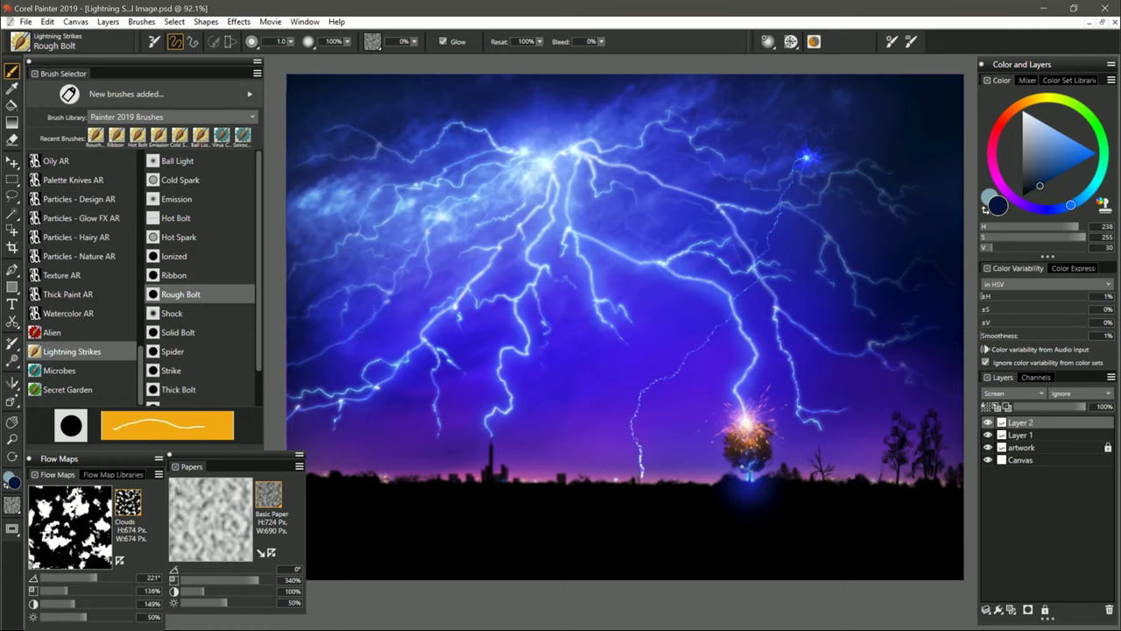
left_click_drag(698, 295, 663, 349)
key("ctrl+z")
Redraw a thin Rough Bolt from the star to the horizon, then select the Solid Bolt brush.
key("ctrl+z")
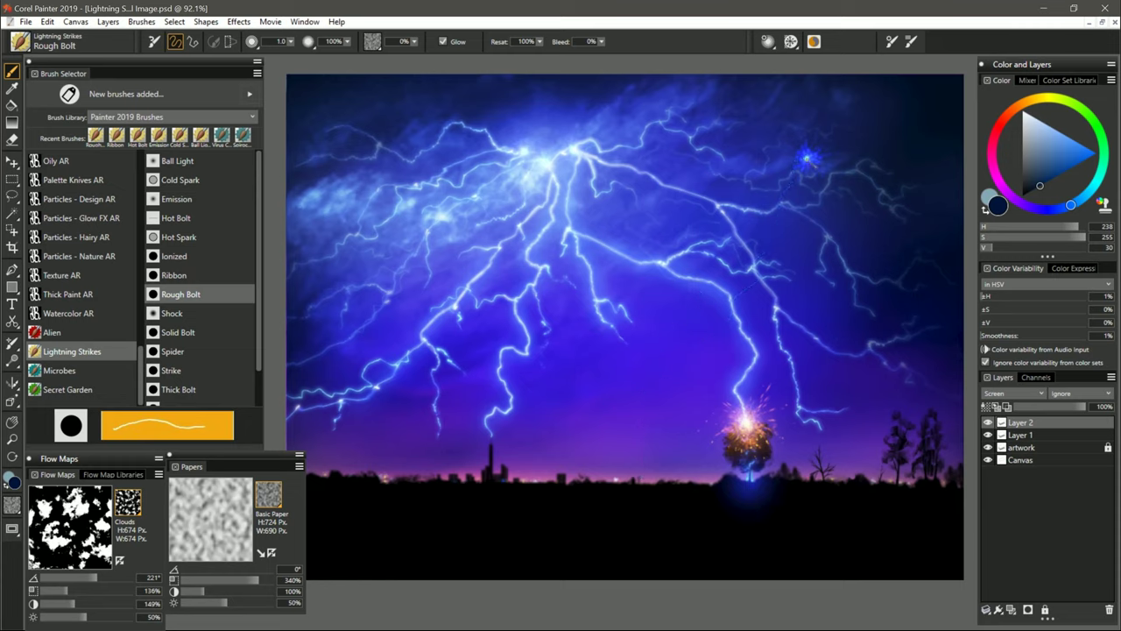
mouse_move(805, 160)
left_mouse_down()
mouse_move(684, 334)
mouse_move(640, 478)
left_mouse_up()
key("ctrl+z")
mouse_move(806, 157)
left_mouse_down()
mouse_move(798, 231)
mouse_move(757, 255)
mouse_move(752, 332)
mouse_move(667, 399)
mouse_move(644, 462)
left_mouse_up()
left_click(187, 334)
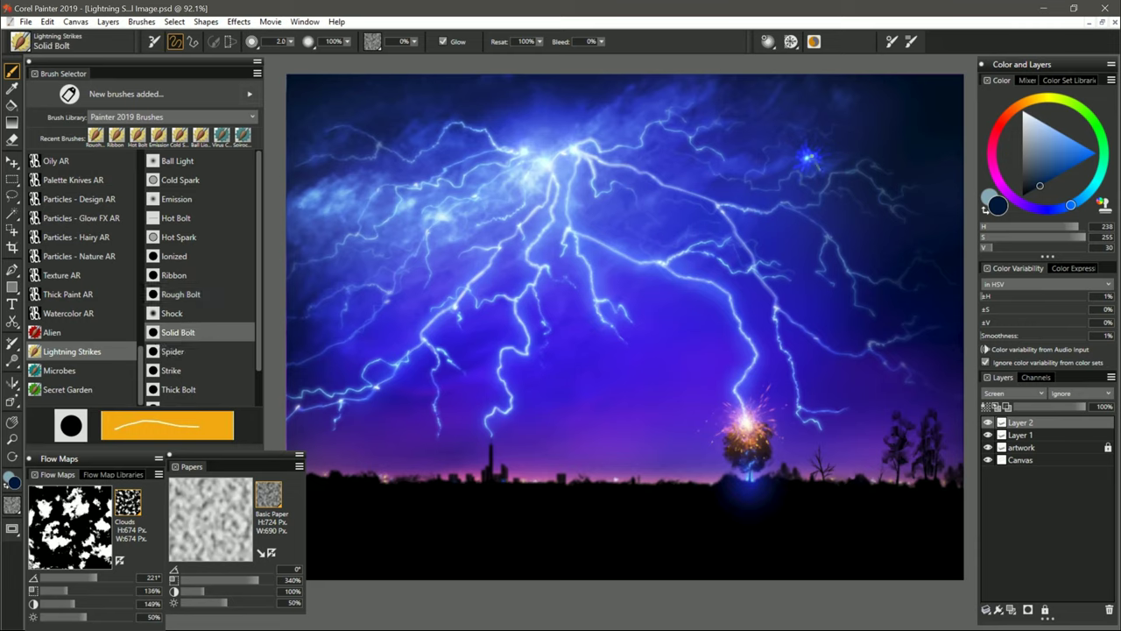
Test a Solid Bolt from the star and Spider strands near the tree, then sample a brighter blue.
left_click_drag(808, 158, 640, 478)
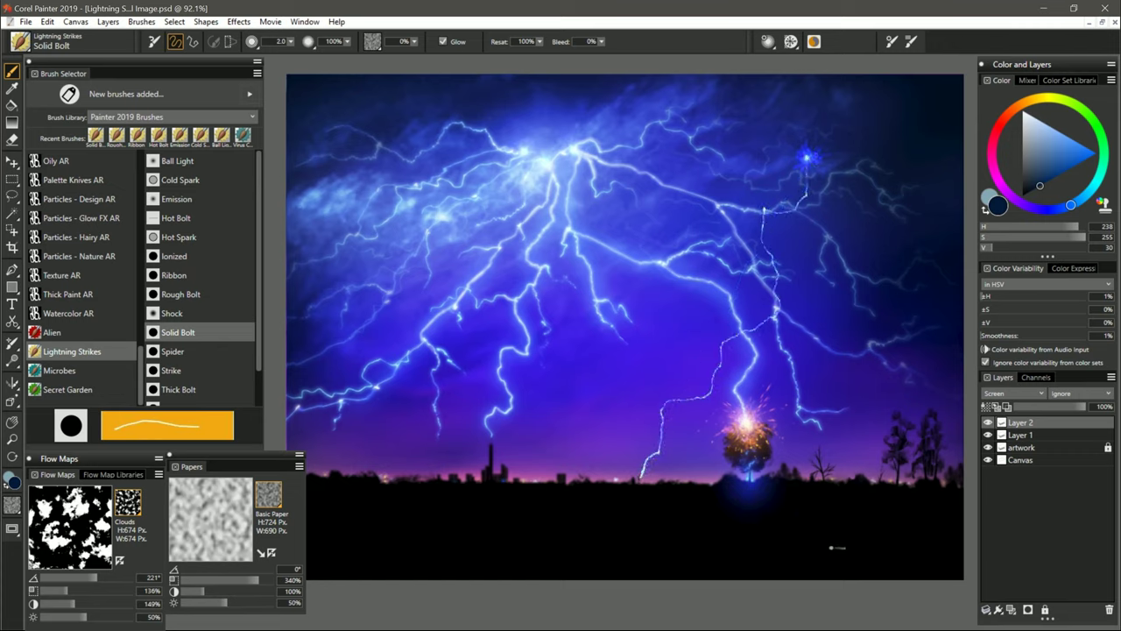
left_click(181, 351)
left_click_drag(706, 352, 652, 363)
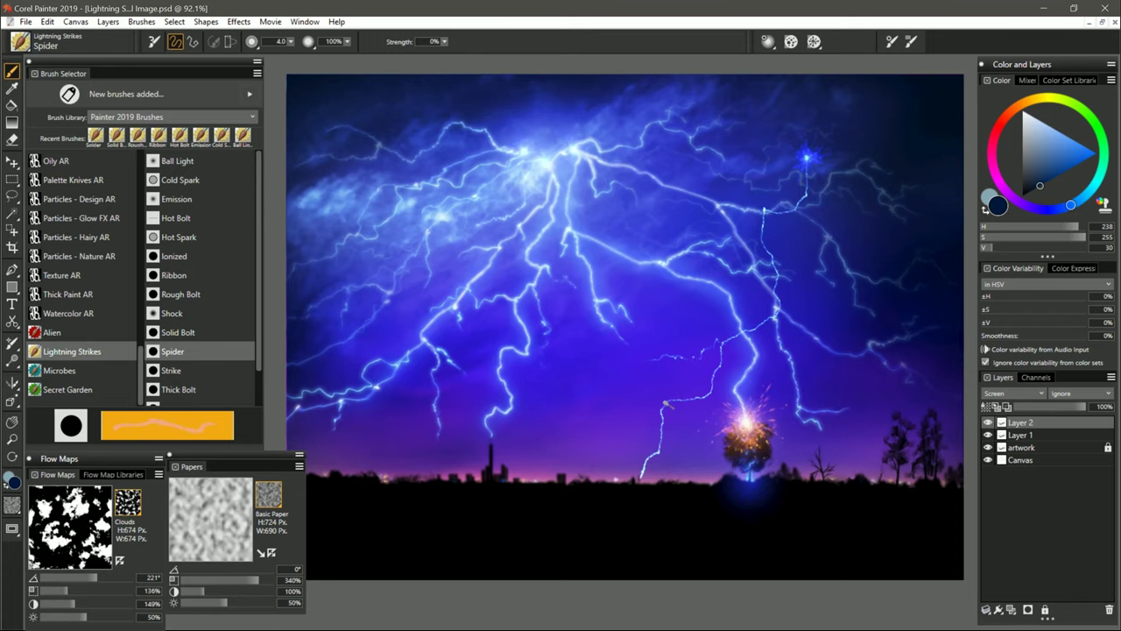
mouse_move(663, 403)
left_mouse_down()
mouse_move(573, 425)
mouse_move(599, 408)
mouse_move(641, 414)
mouse_move(580, 430)
left_mouse_up()
left_click(611, 412, "alt")
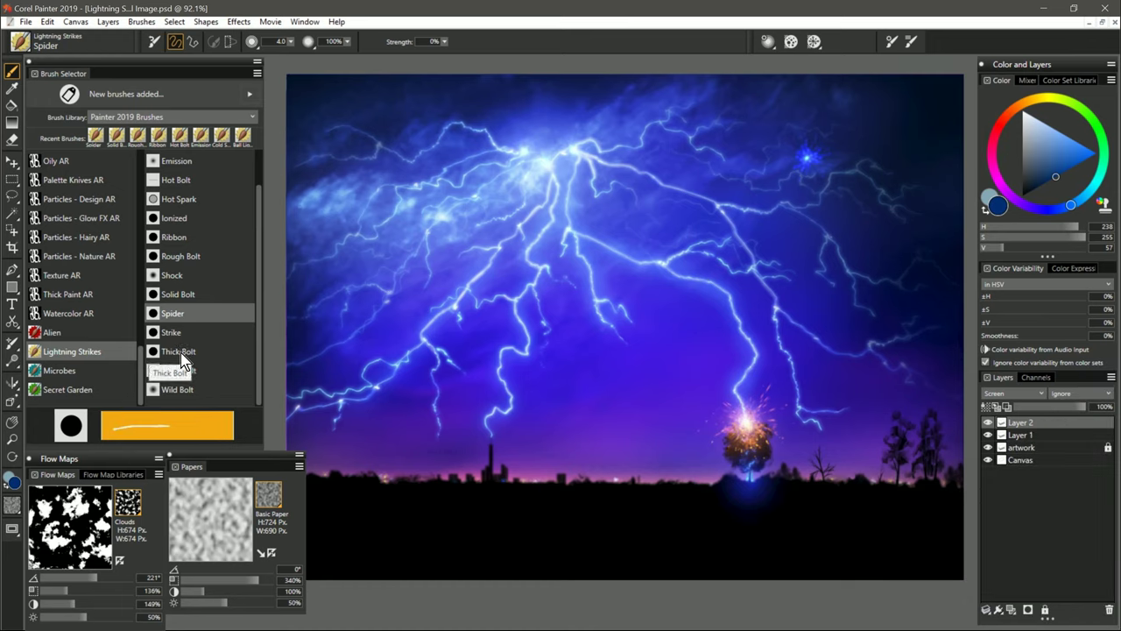
Try Thick Bolt and Wavy Bolt strikes from the glowing spot to the horizon, undoing the long wavy one.
left_click(181, 354)
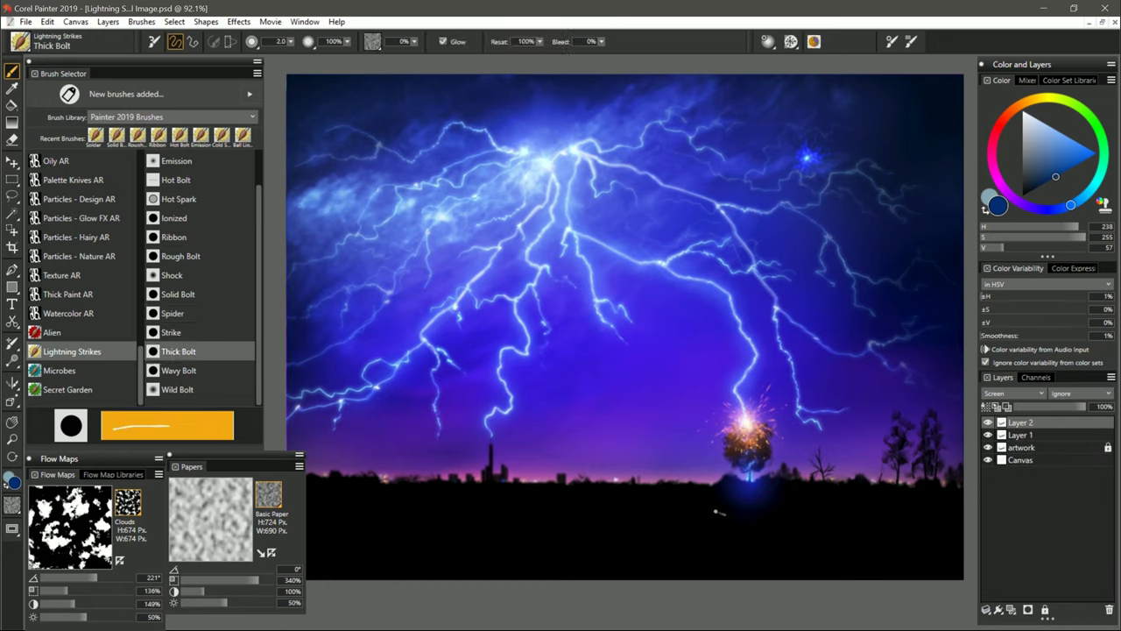
mouse_move(808, 158)
left_mouse_down()
mouse_move(776, 213)
mouse_move(777, 257)
mouse_move(759, 294)
mouse_move(729, 304)
mouse_move(710, 372)
mouse_move(682, 382)
mouse_move(673, 413)
mouse_move(631, 462)
left_mouse_up()
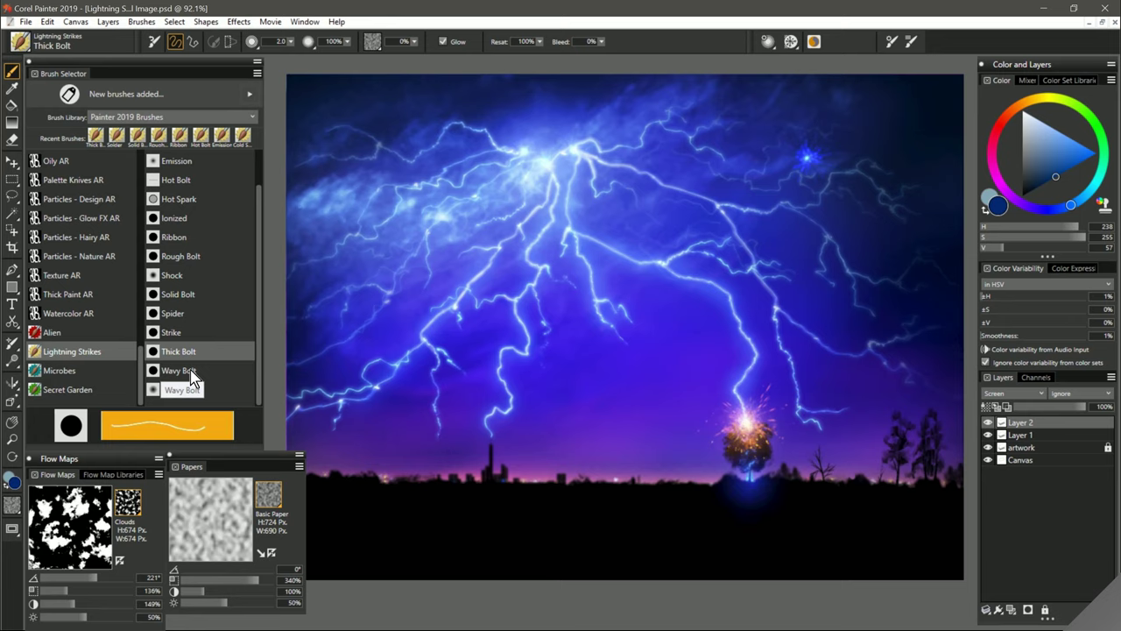
left_click(188, 372)
left_click_drag(808, 157, 643, 478)
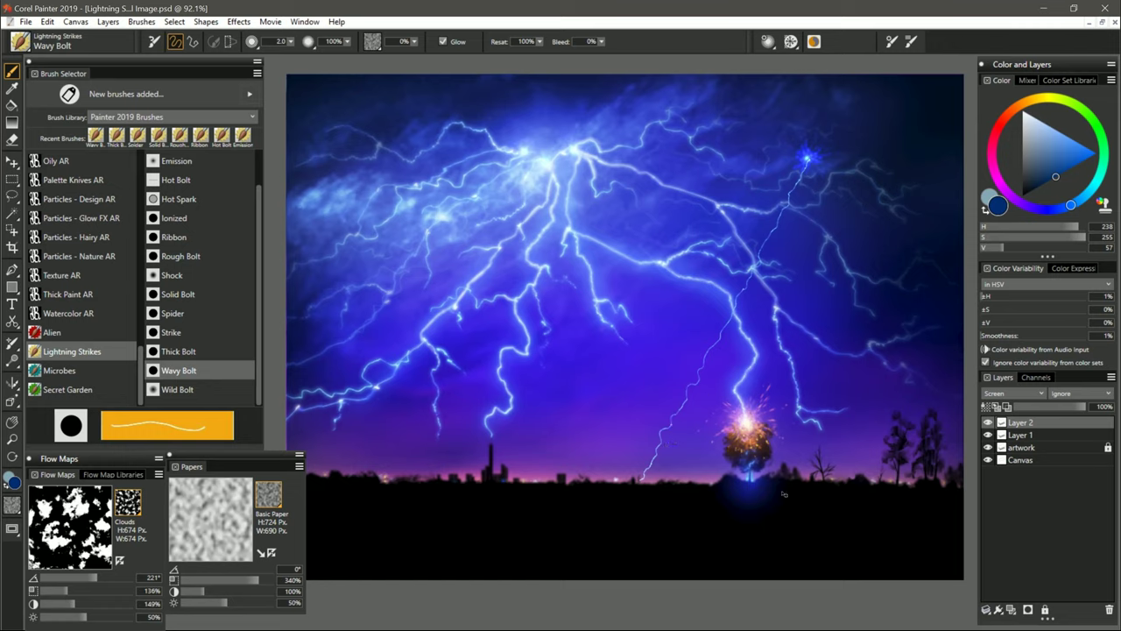
key("ctrl+z")
Paint three short wavy branches around the right-hand bolt above the tree.
mouse_move(743, 338)
left_mouse_down()
mouse_move(716, 343)
mouse_move(690, 379)
left_mouse_up()
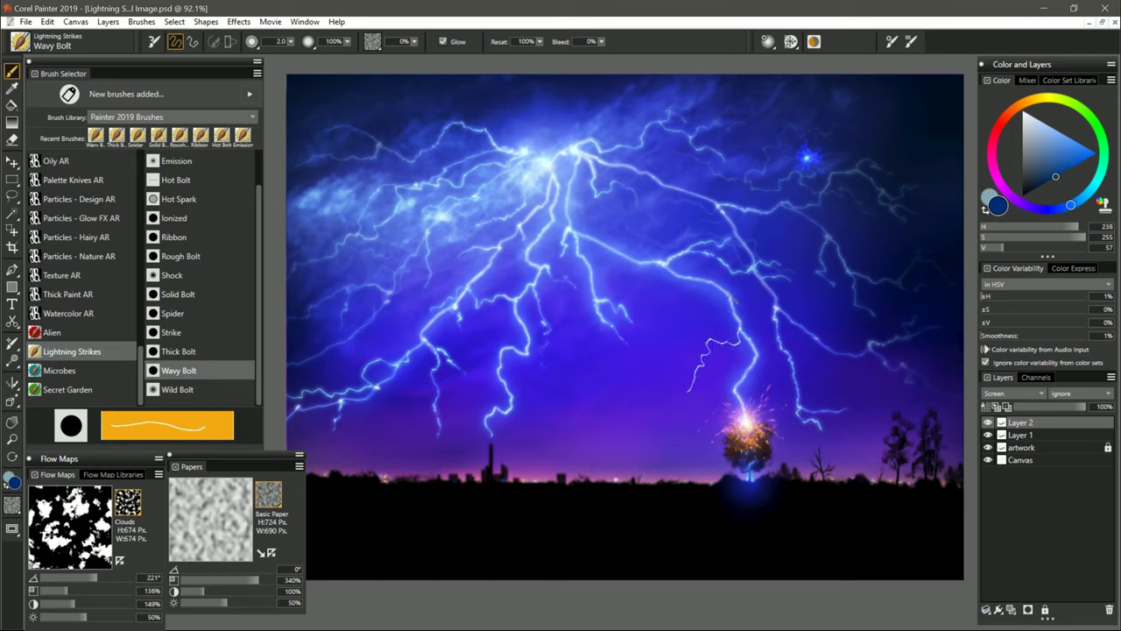
left_click_drag(697, 312, 738, 298)
left_click_drag(760, 351, 820, 374)
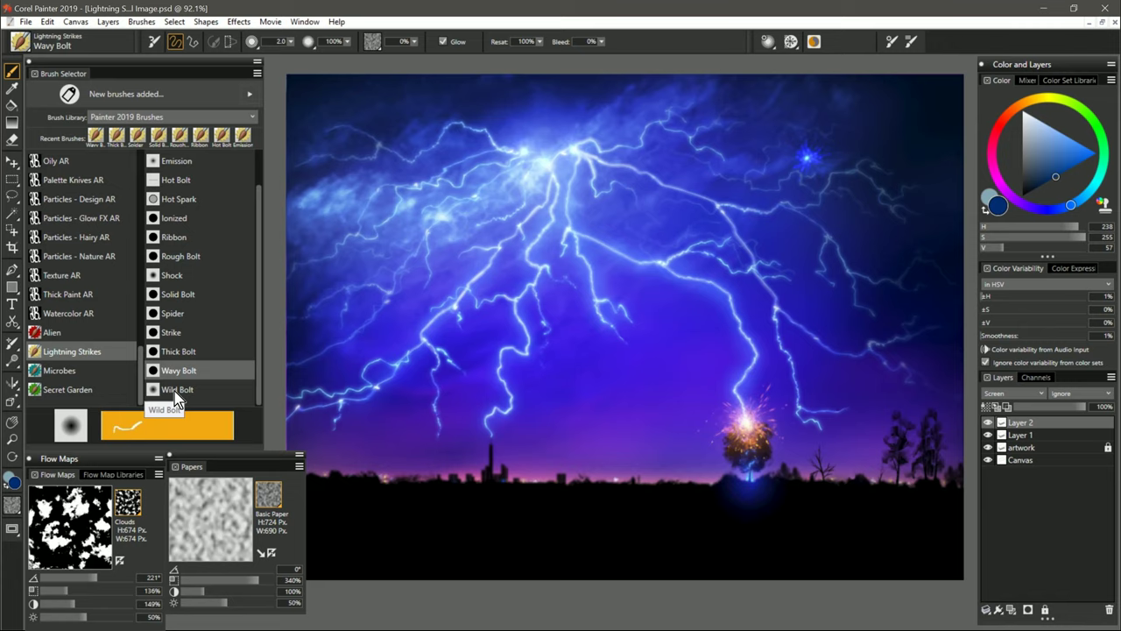
Draw a Wild Bolt from the star to the horizon, then undo and redraw it winding beside the tree.
left_click(173, 391)
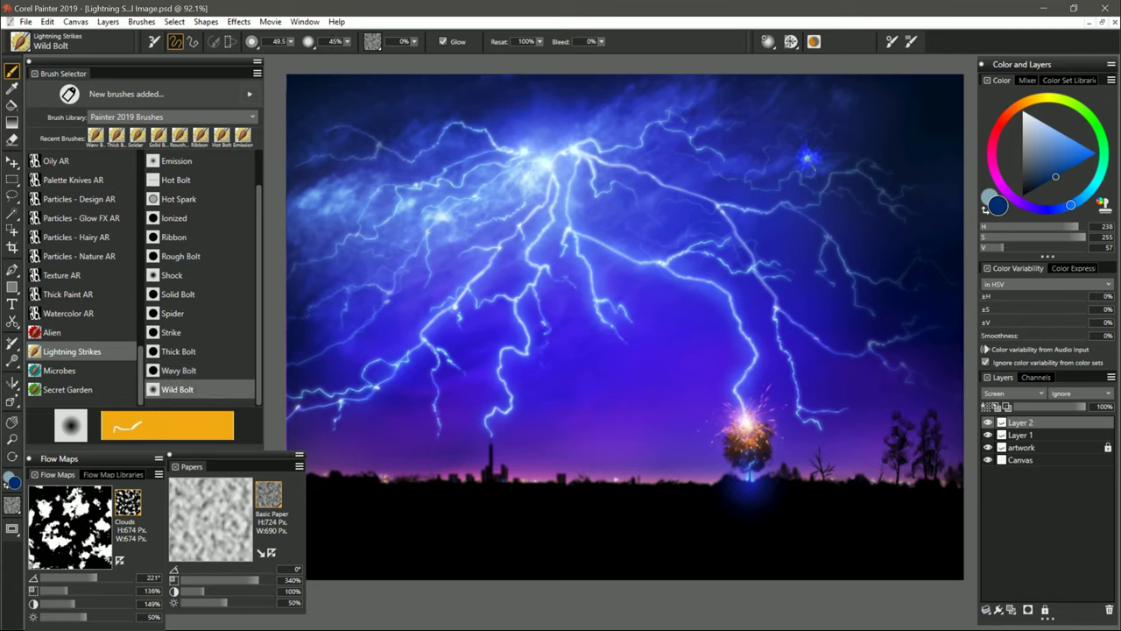
mouse_move(804, 159)
left_mouse_down()
mouse_move(731, 238)
mouse_move(699, 356)
mouse_move(662, 376)
mouse_move(552, 393)
mouse_move(517, 415)
mouse_move(484, 473)
left_mouse_up()
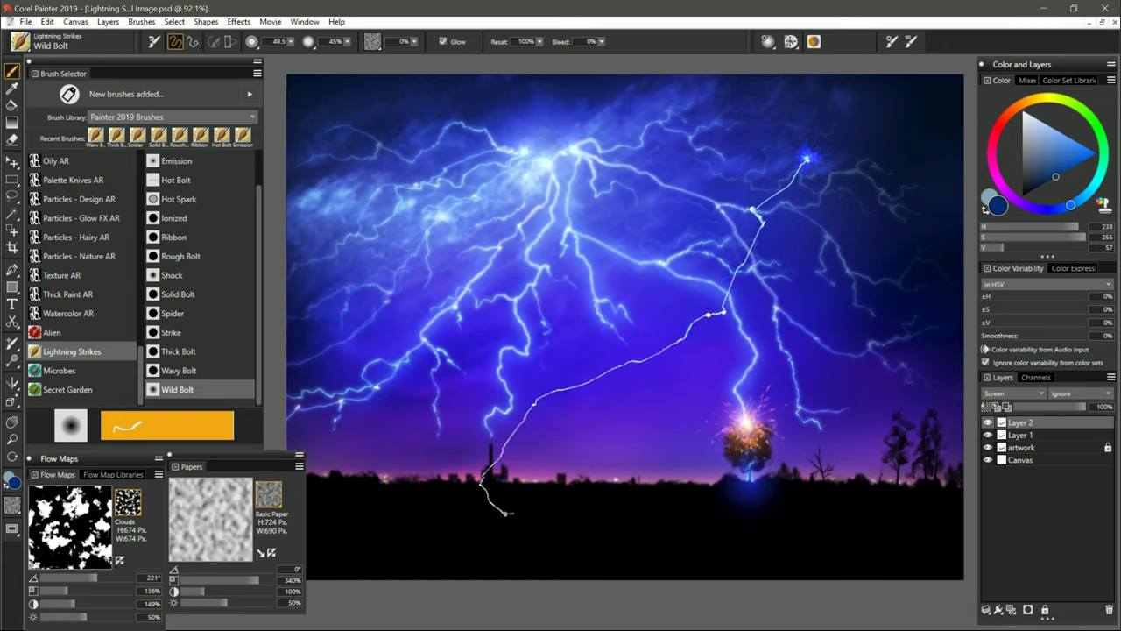
left_click_drag(508, 512, 506, 514)
key("ctrl+z")
mouse_move(806, 160)
left_mouse_down()
mouse_move(811, 206)
mouse_move(782, 209)
mouse_move(742, 179)
mouse_move(722, 198)
mouse_move(734, 254)
mouse_move(704, 278)
mouse_move(672, 280)
mouse_move(706, 317)
mouse_move(700, 370)
mouse_move(667, 400)
mouse_move(696, 418)
mouse_move(684, 459)
left_mouse_up()
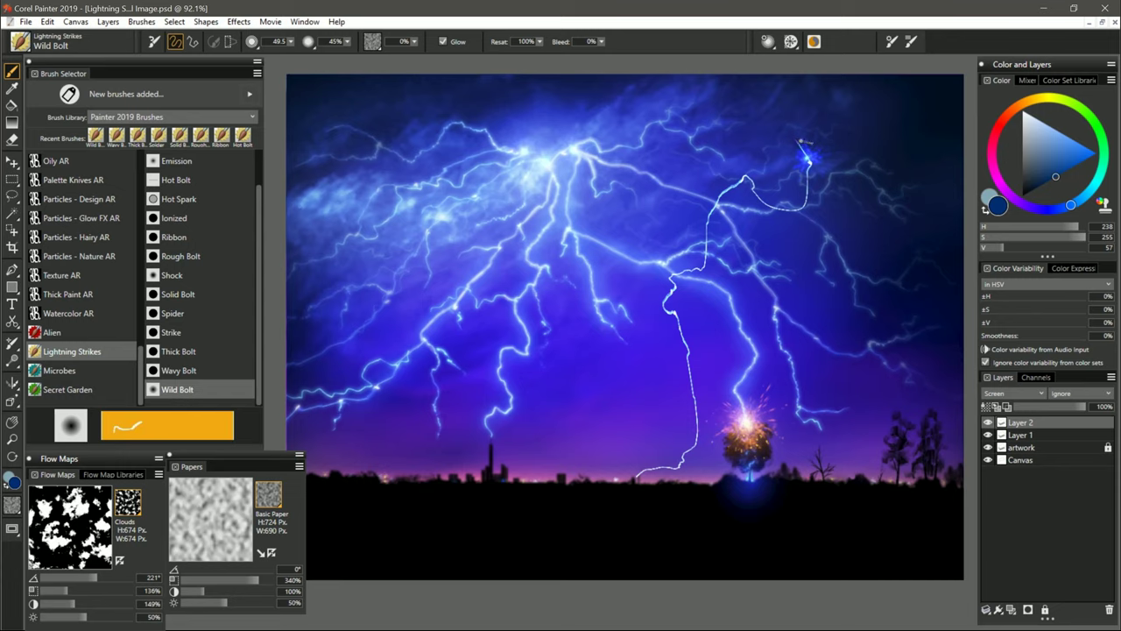
Switch to the eraser, shrink it, and invoke the layer transform shortcut Ctrl+Alt+T.
key("n")
key("bracketleft")
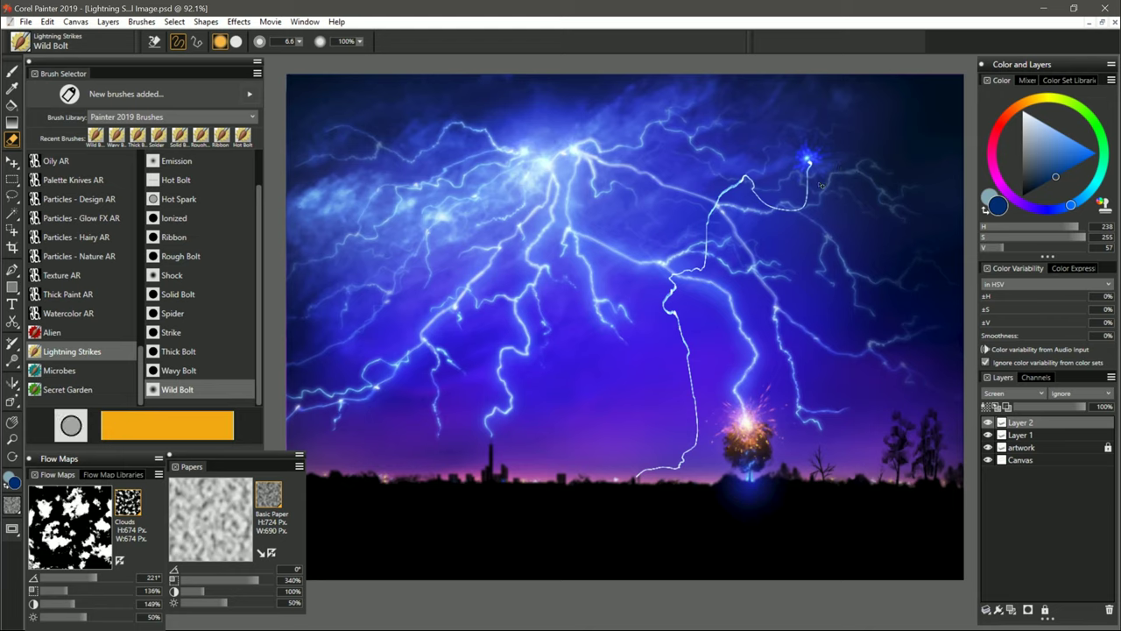
key("ctrl+alt+t")
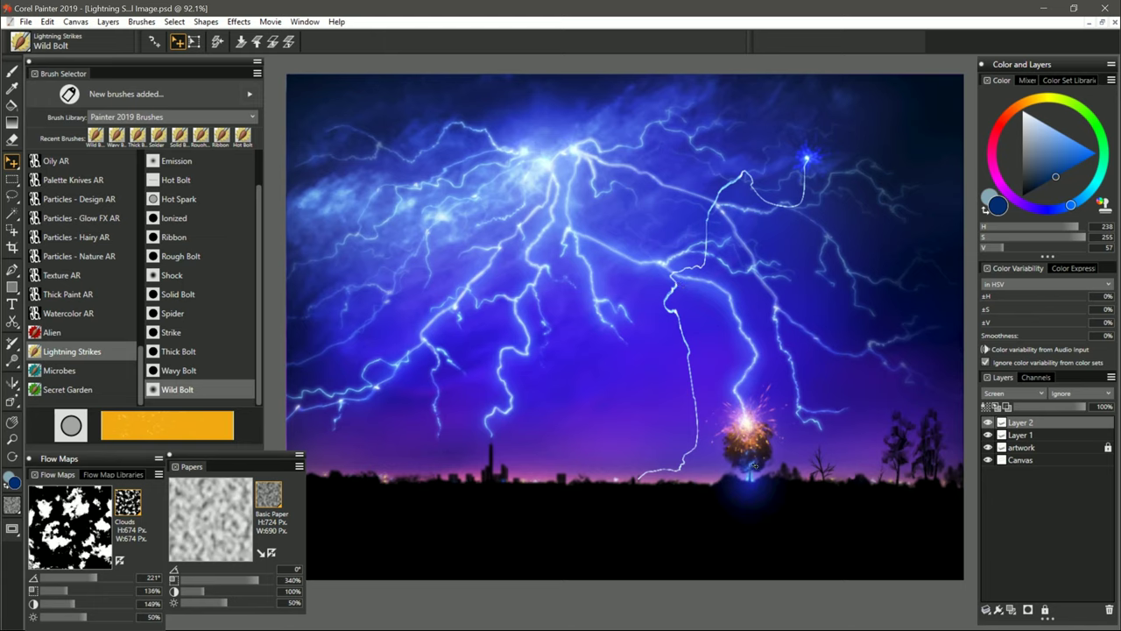
Choose Digital Airbrush 2 and add a new Layer 3 with Screen composite method.
left_click(196, 218)
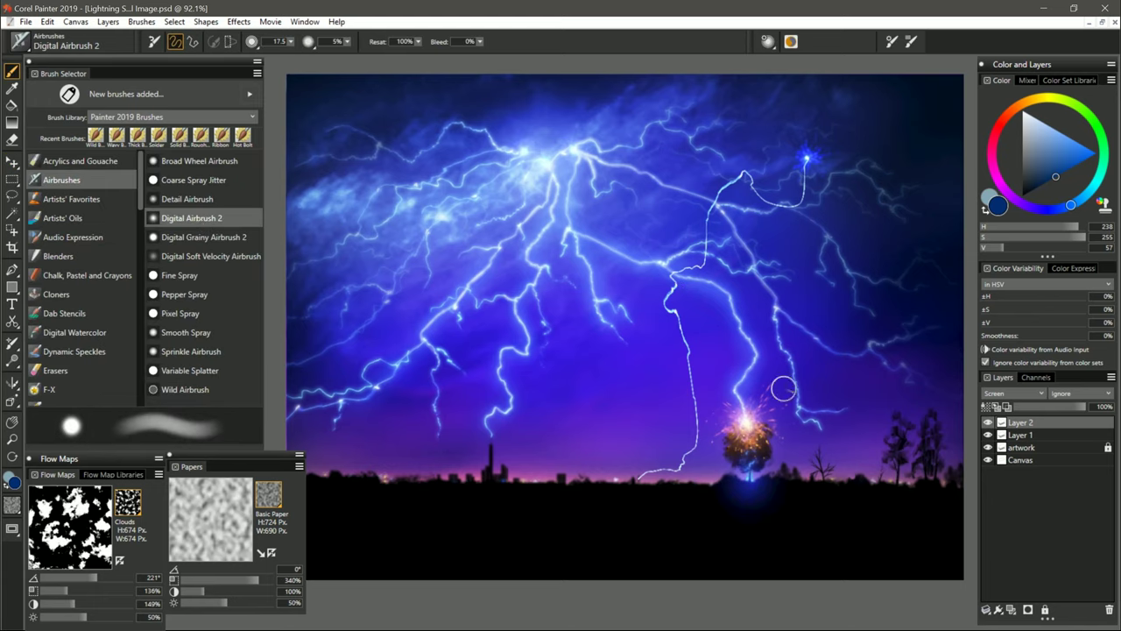
left_click(1014, 608)
left_click(1007, 393)
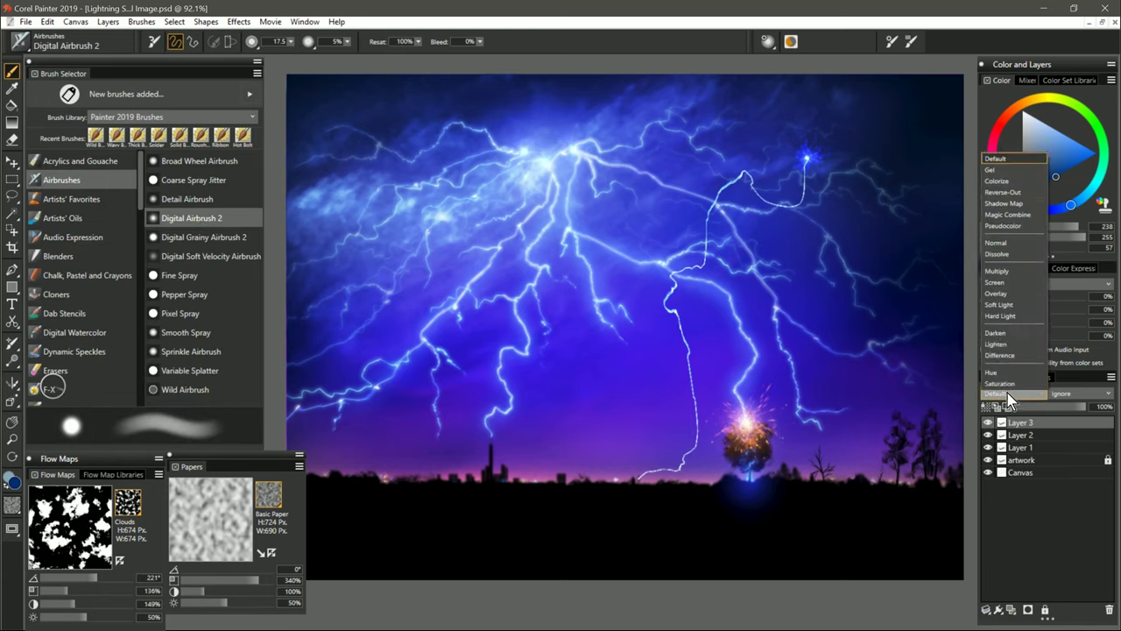
left_click(1002, 246)
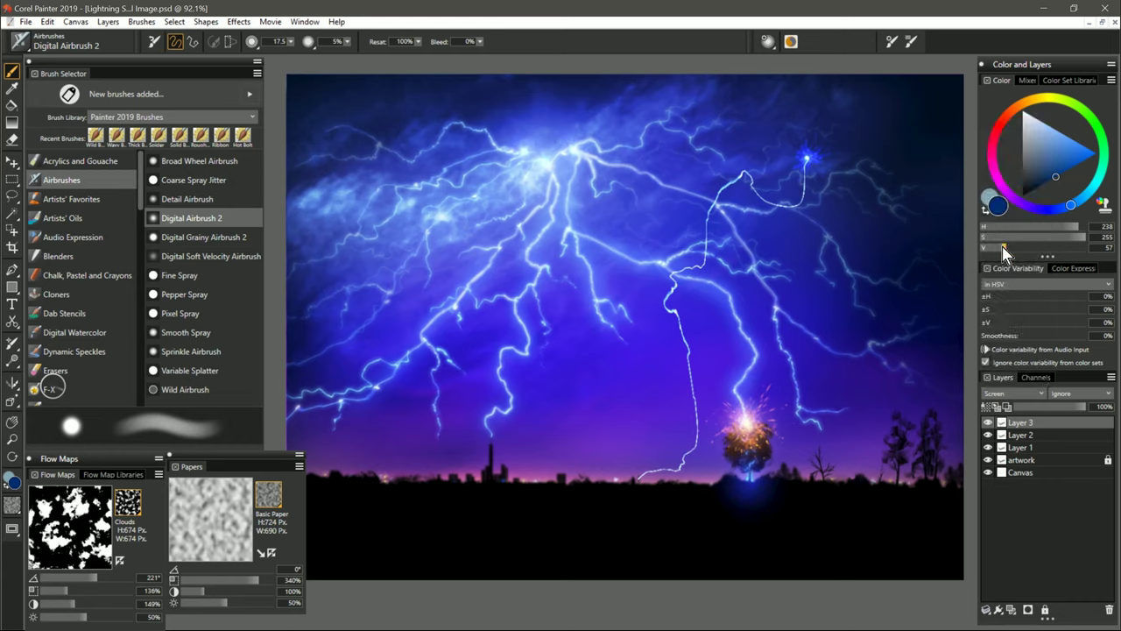
Sample the bolt's bright blue, shrink the airbrush, and toggle Layer 3's visibility to compare the glow.
left_click(808, 160, "alt")
key("bracketleft")
key("bracketleft")
key("bracketleft")
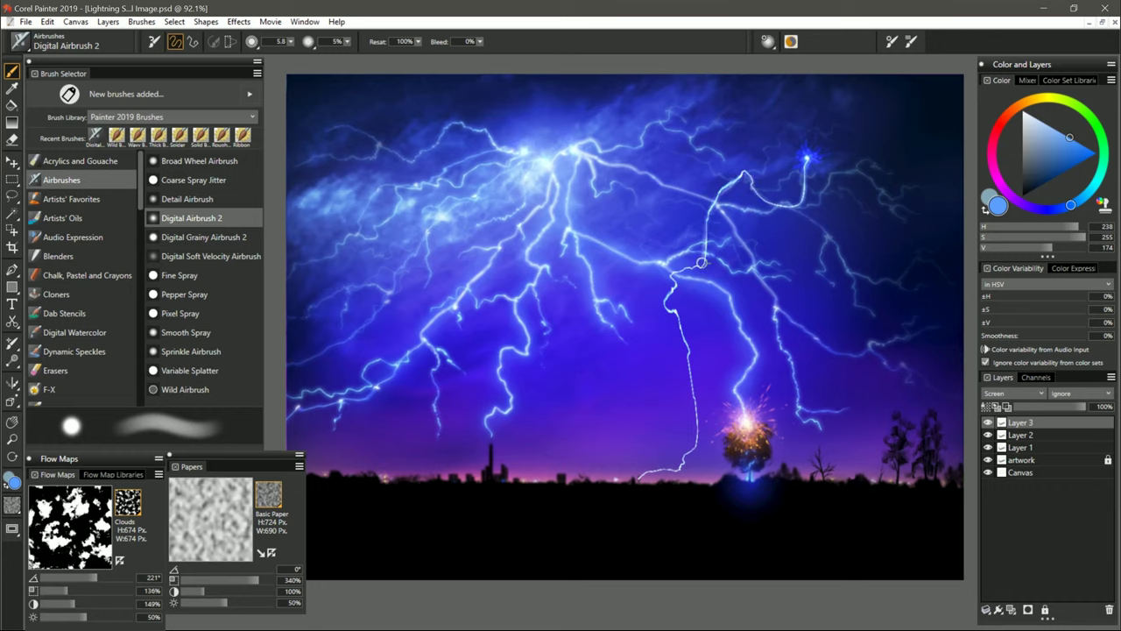
left_click(989, 423)
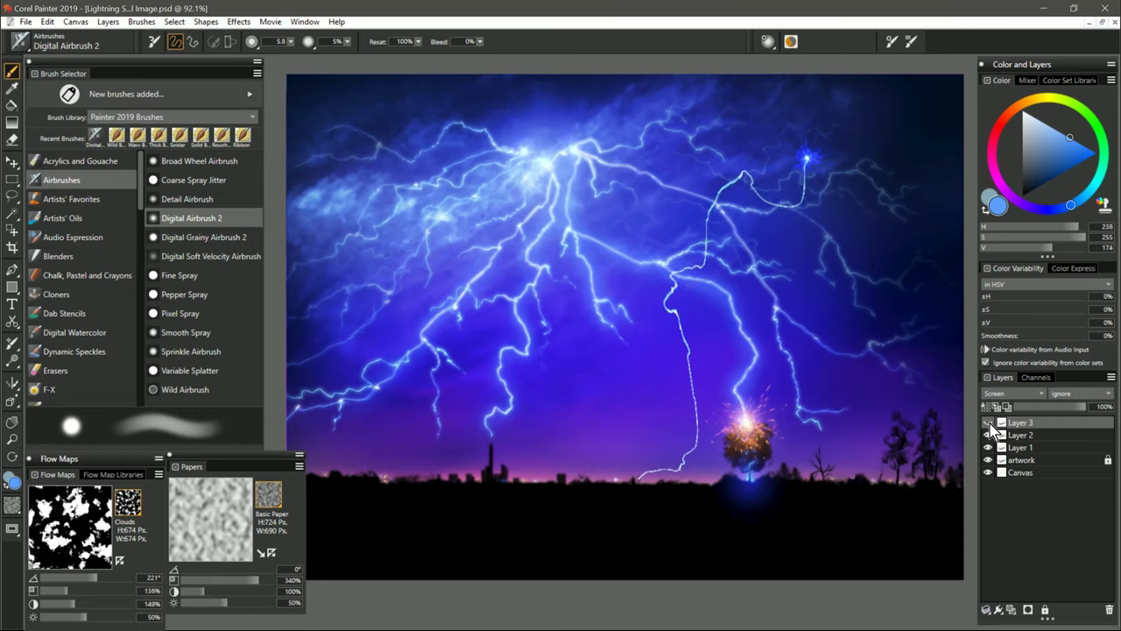
left_click(990, 422)
left_click(989, 422)
left_click(989, 422)
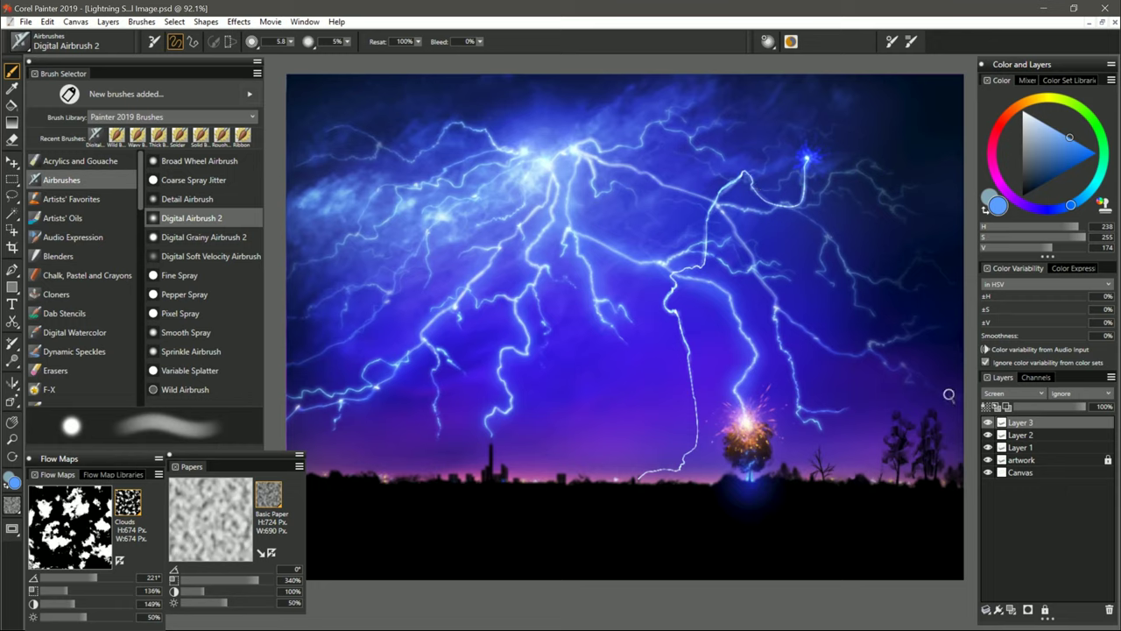
Duplicate the 'bolt' layer and blur the copy with Effects > Focus > Soften, Gaussian, amount 8.26.
right_click(1017, 422)
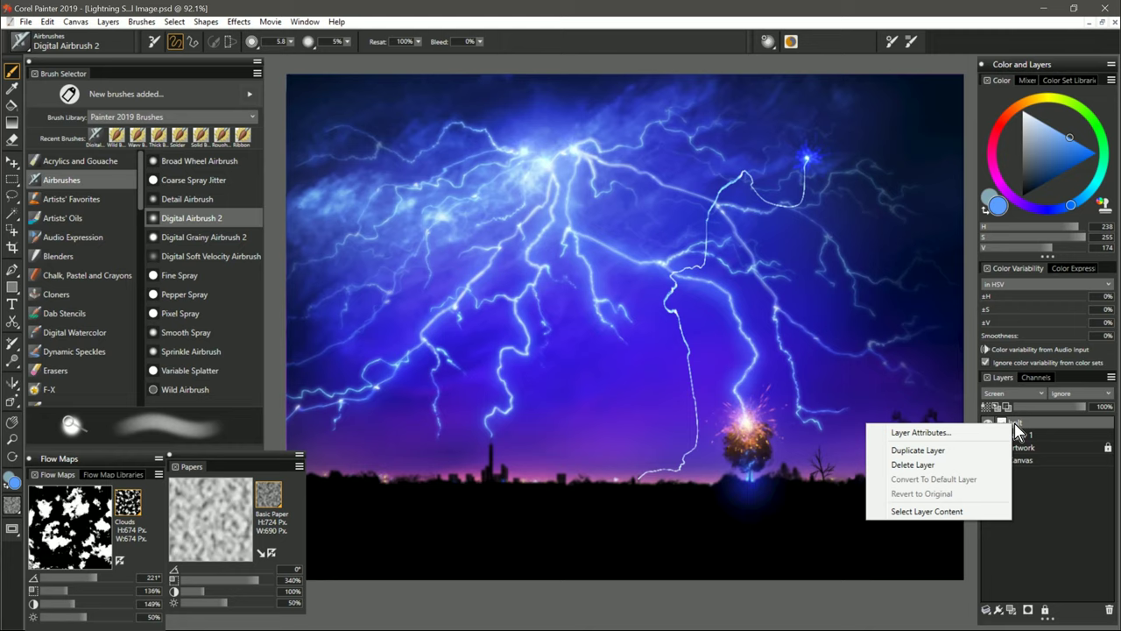
left_click(951, 450)
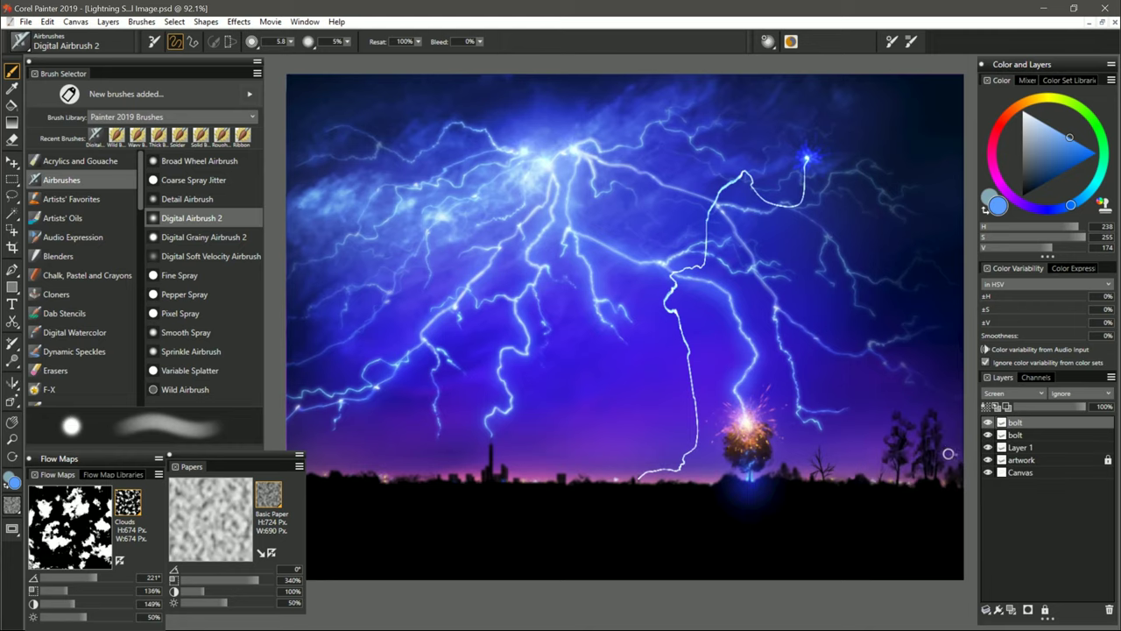
left_click(239, 22)
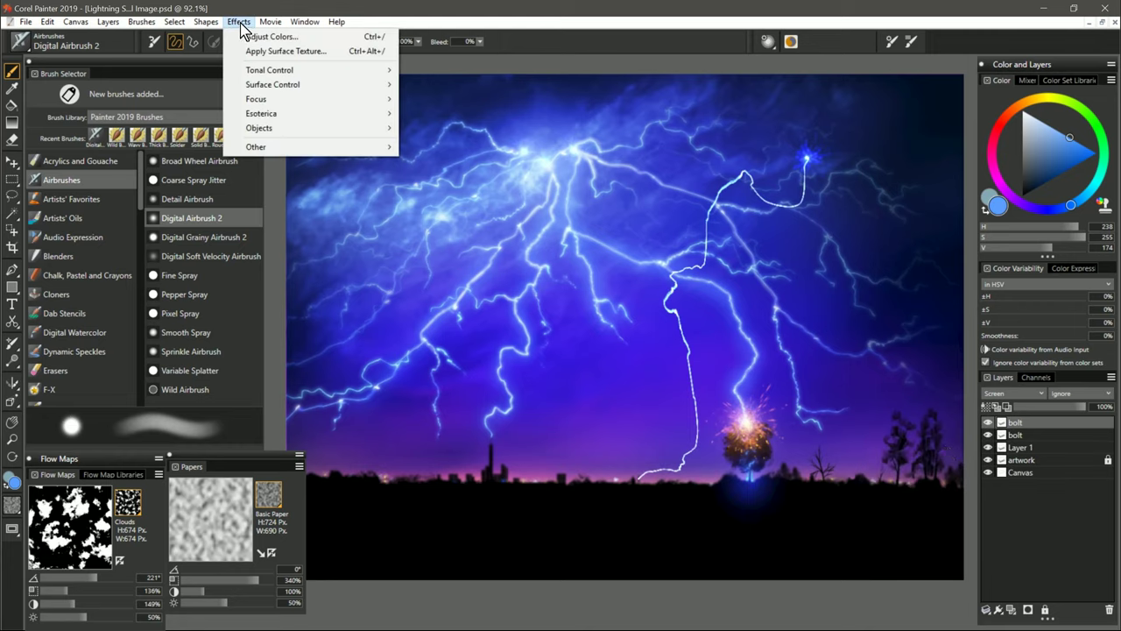
mouse_move(298, 99)
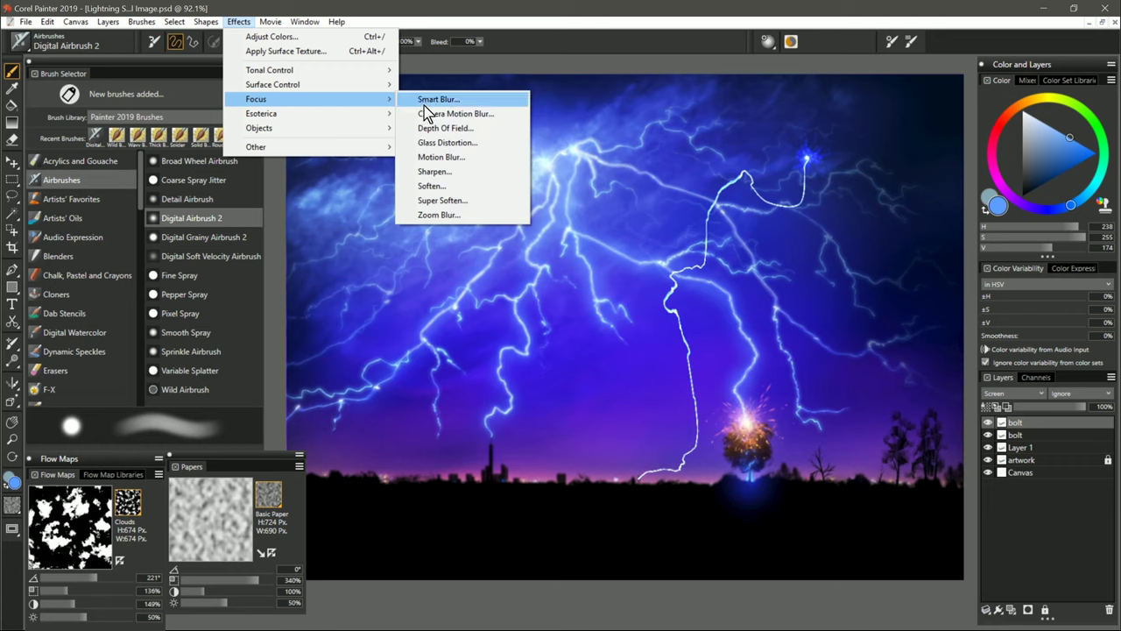
left_click(434, 185)
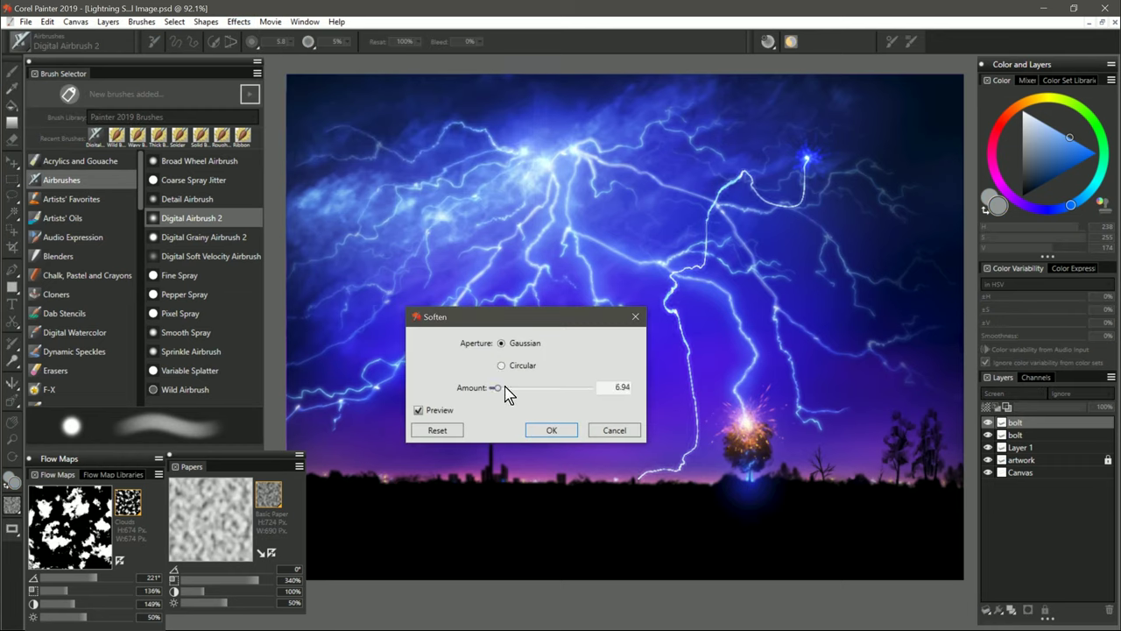
left_click_drag(496, 387, 498, 389)
left_click(551, 431)
right_click(1016, 422)
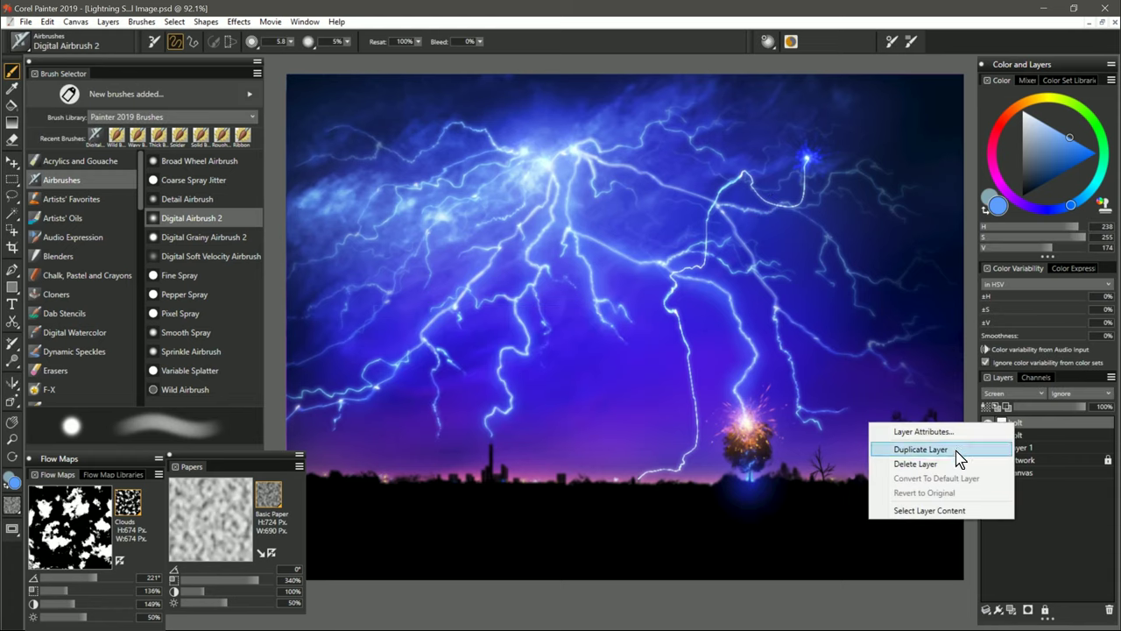
Duplicate the softened bolt layer twice, then delete one extra copy.
left_click(959, 451)
right_click(1021, 426)
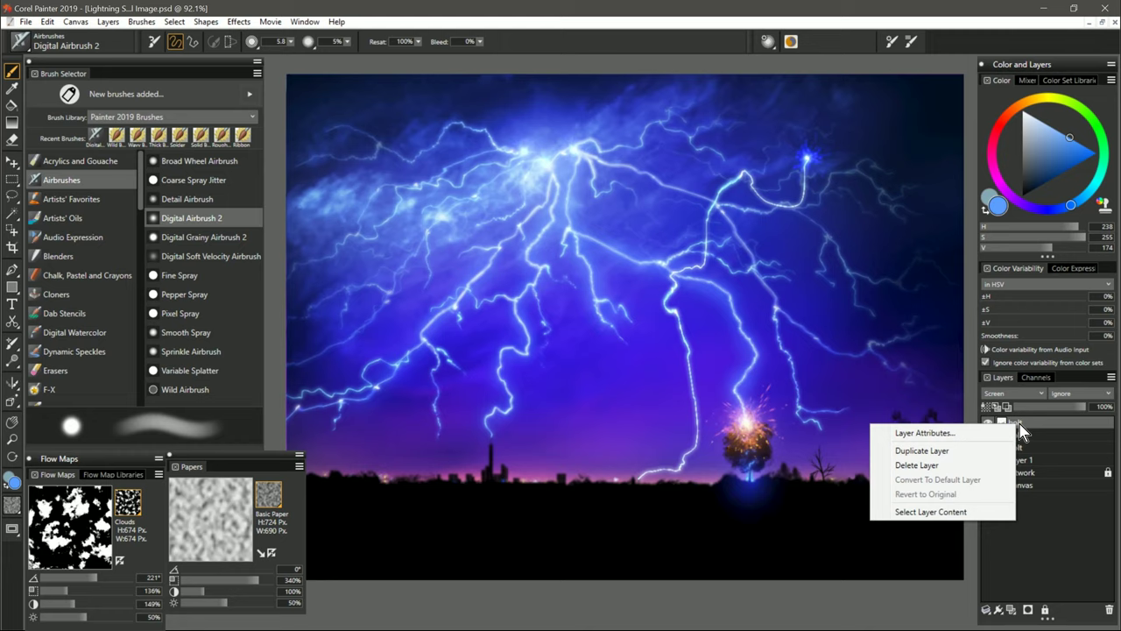
left_click(983, 451)
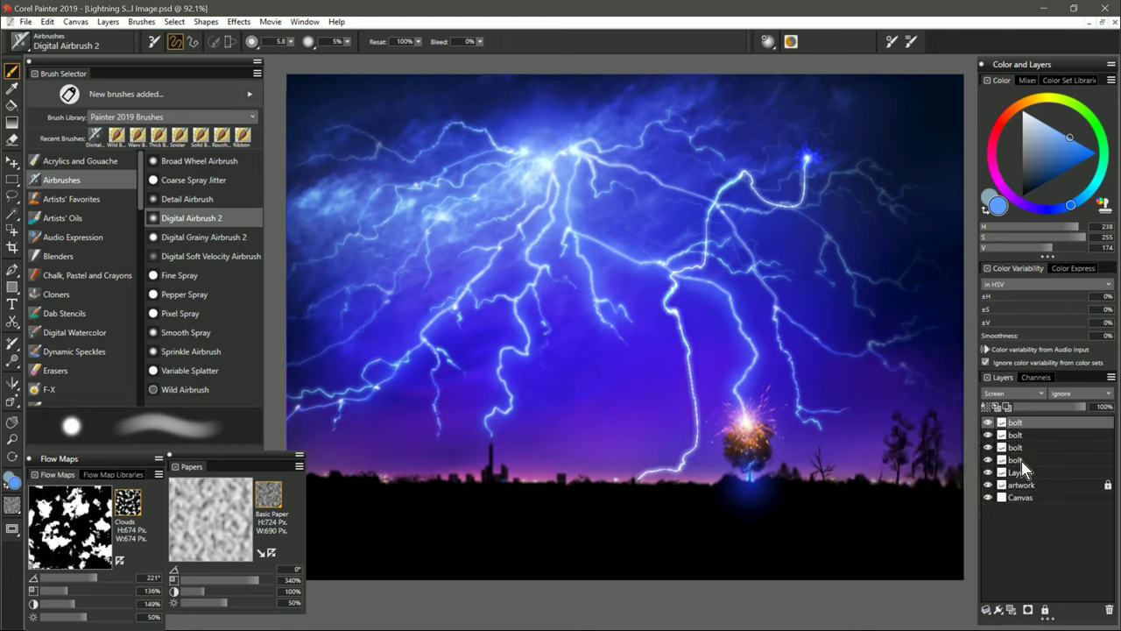
left_click(1109, 610)
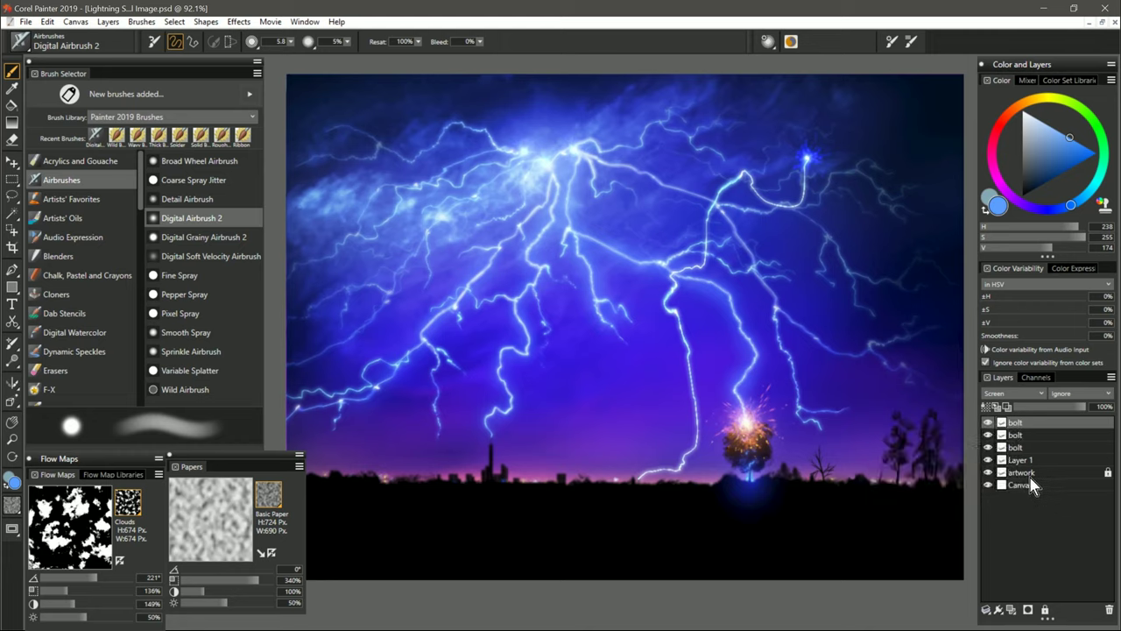
key("Delete")
Set the remaining top bolt copy to Screen blending and toggle its visibility to compare.
left_click(1021, 422)
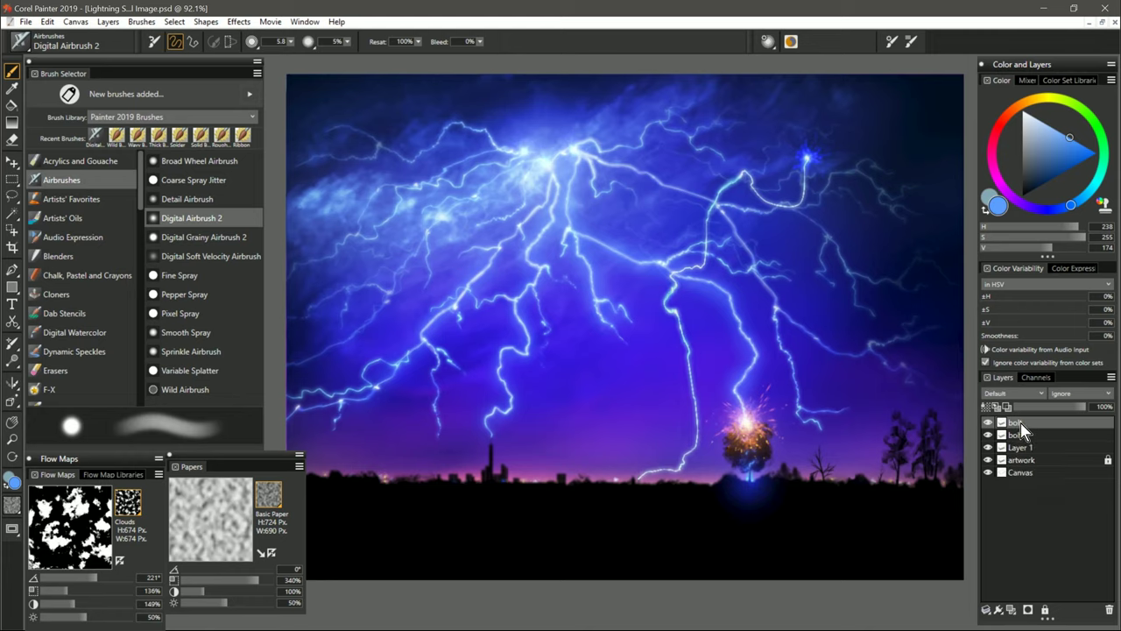
left_click(1013, 393)
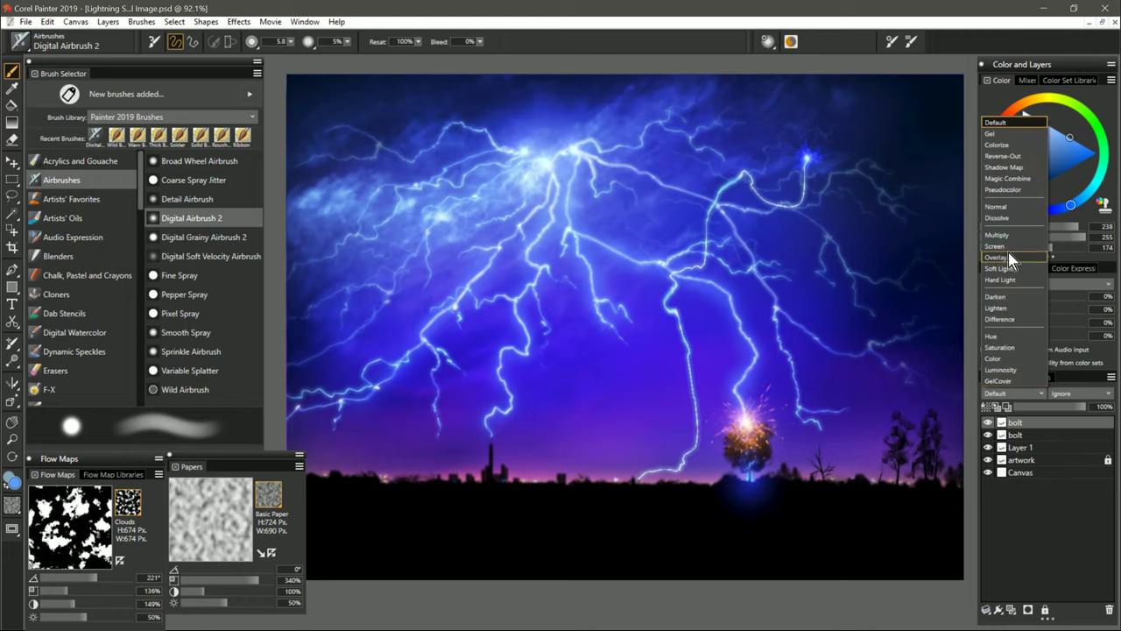
left_click(1009, 248)
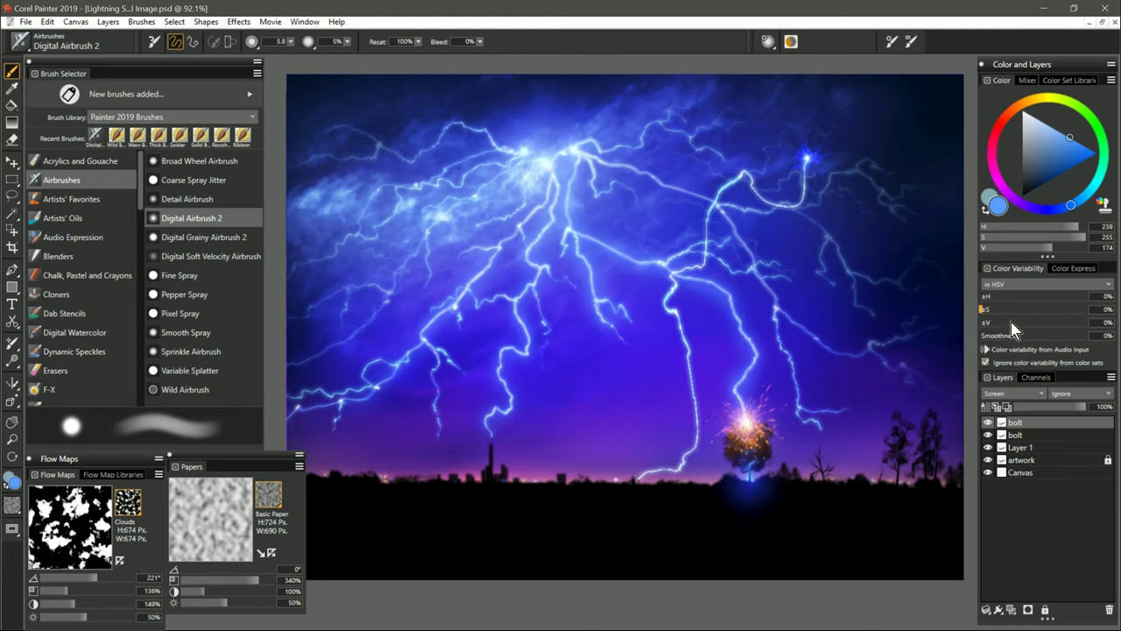
left_click(989, 422)
left_click(989, 423)
left_click(990, 422)
left_click(990, 423)
left_click(990, 422)
left_click(989, 422)
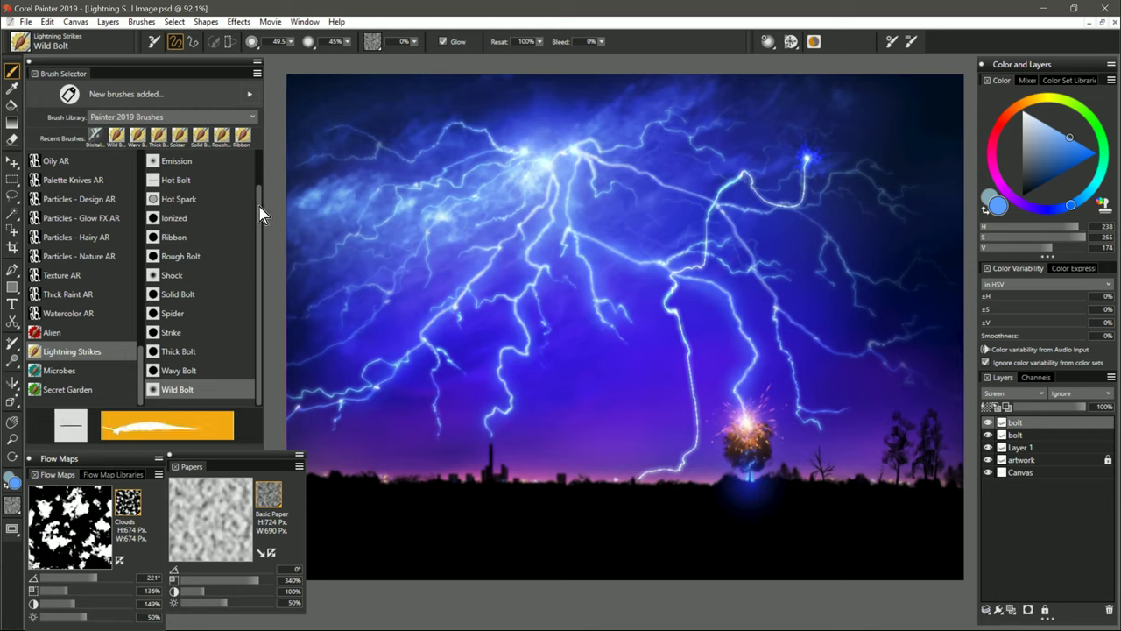
Choose the Hot Spark brush and add a new layer set to Screen blending.
scroll(210, 211, "up", 1)
scroll(184, 206, "down", 1)
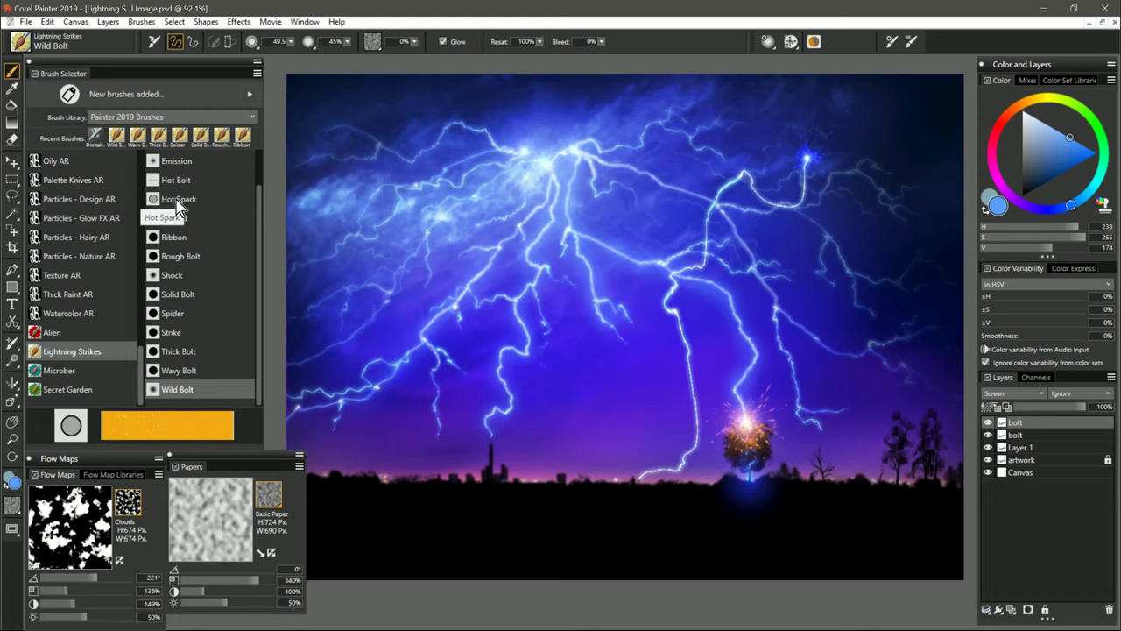
left_click(178, 200)
left_click(1012, 610)
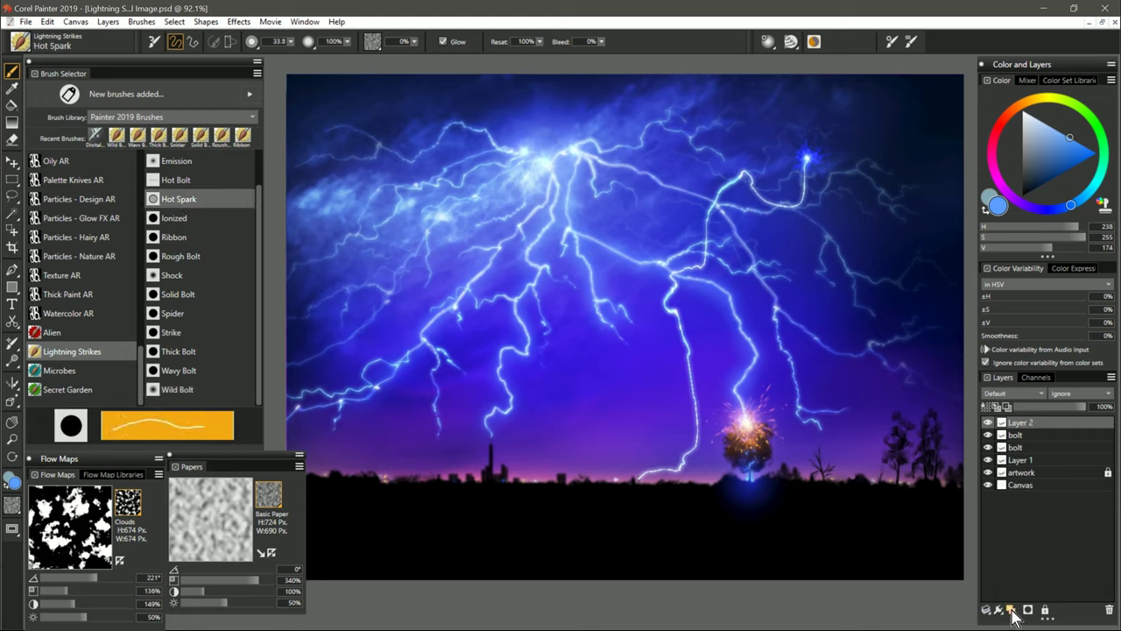
left_click(1011, 393)
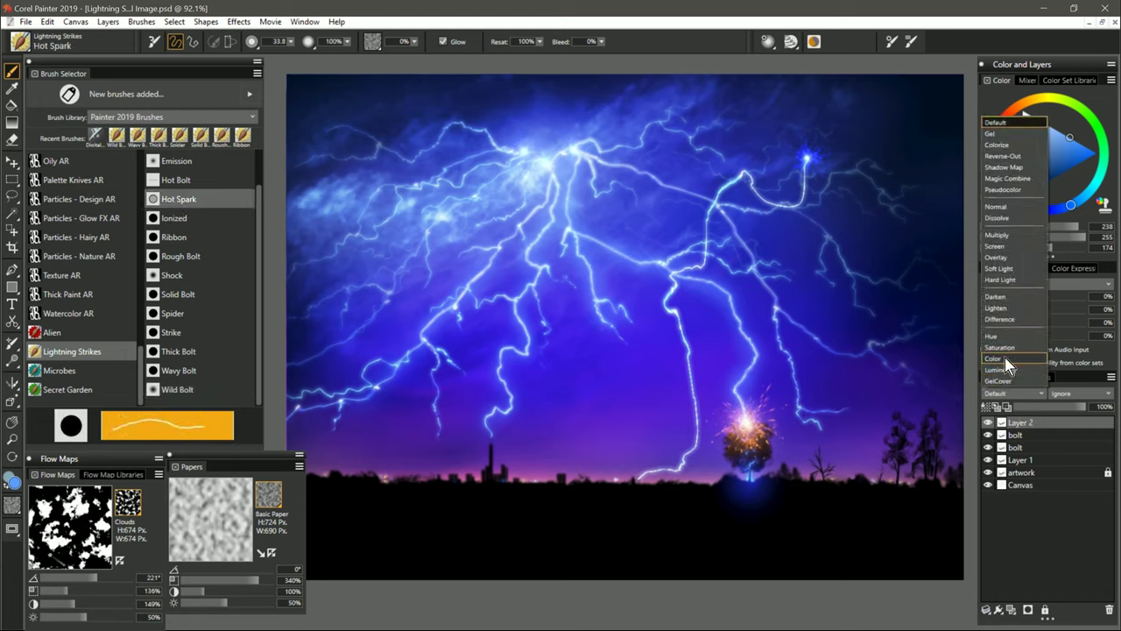
left_click(1013, 245)
Pick a dark yellow and paint spark bursts at the chimney top and over the struck tree.
left_click(1041, 100)
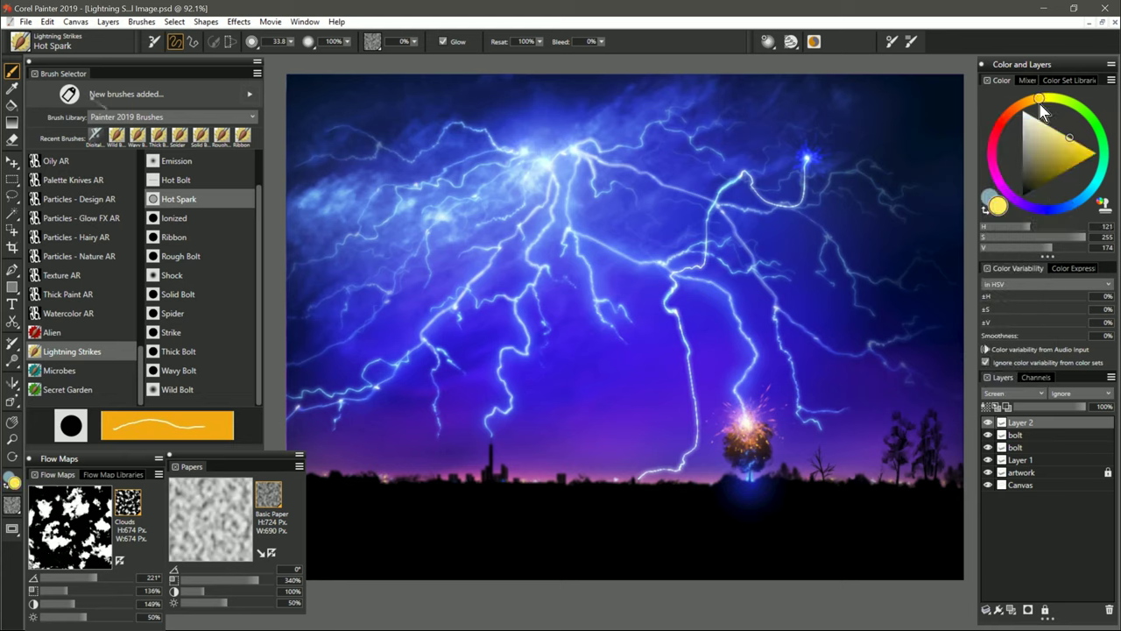
left_click(1040, 188)
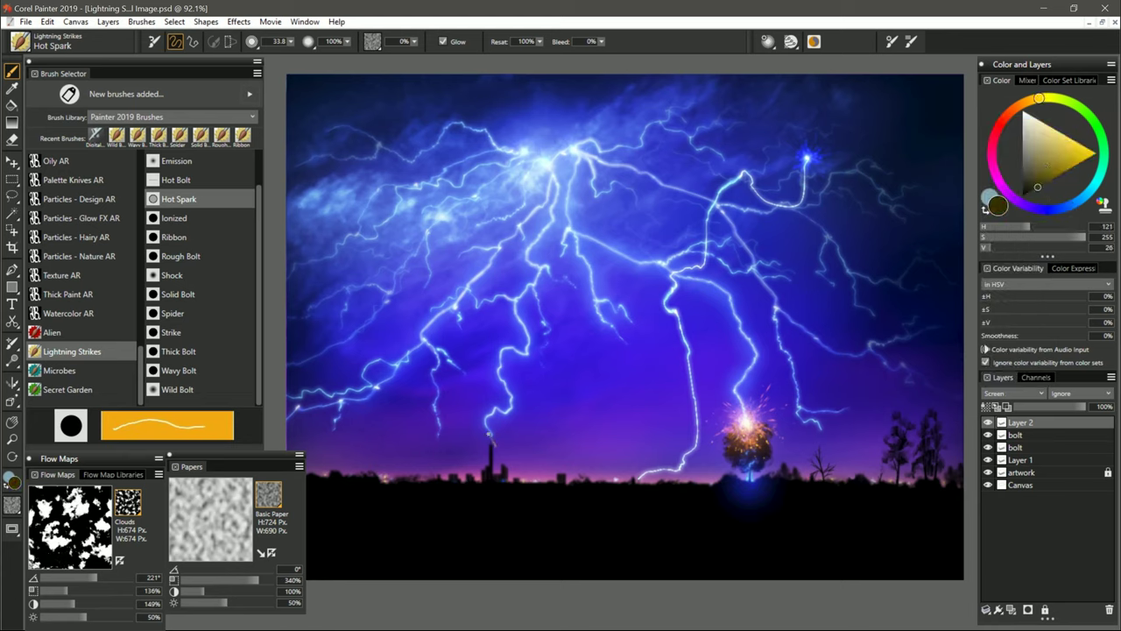
left_click_drag(489, 435, 497, 437)
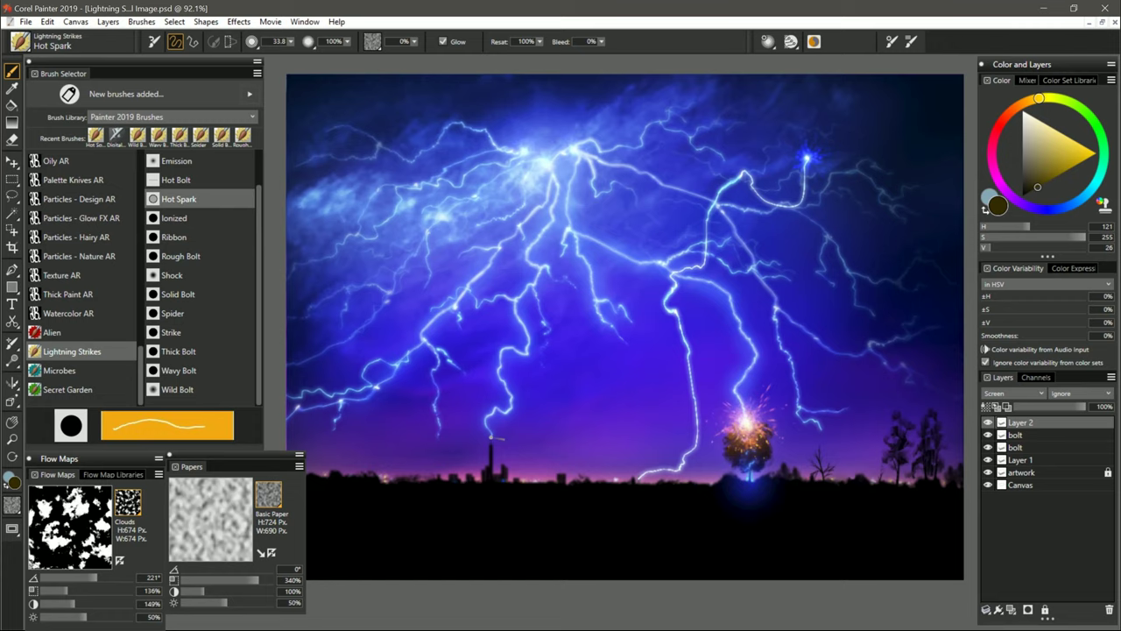
left_click_drag(492, 438, 492, 439)
left_click_drag(492, 438, 493, 439)
left_click_drag(746, 420, 746, 421)
Lower the Hot Spark particle count to 4% and paint a spark firework above the skyline.
left_click(893, 41)
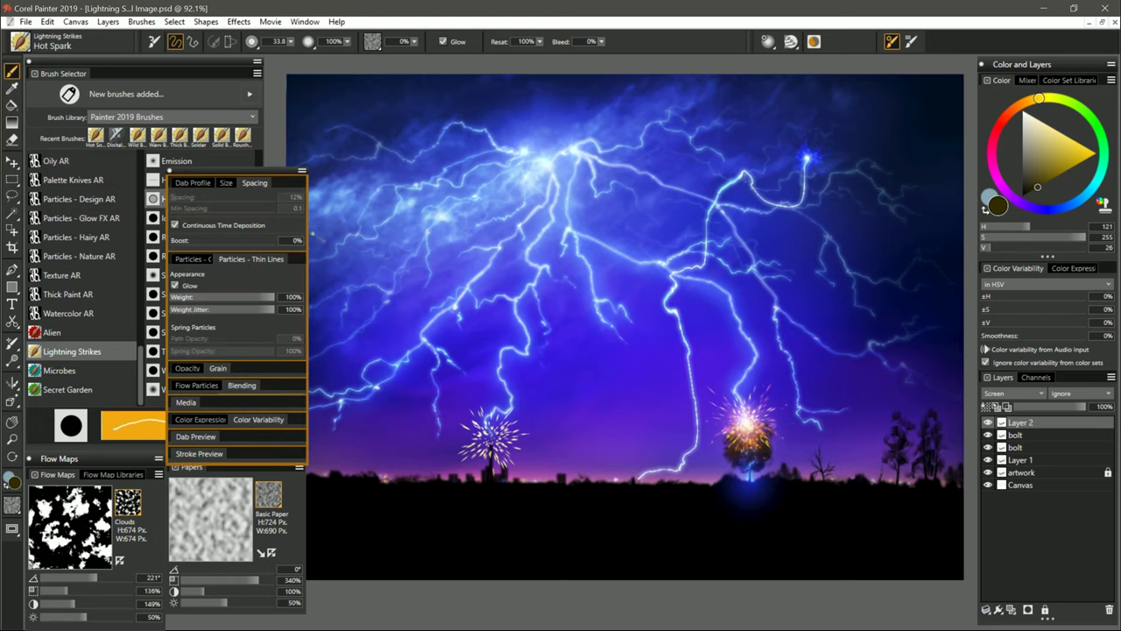
left_click(213, 261)
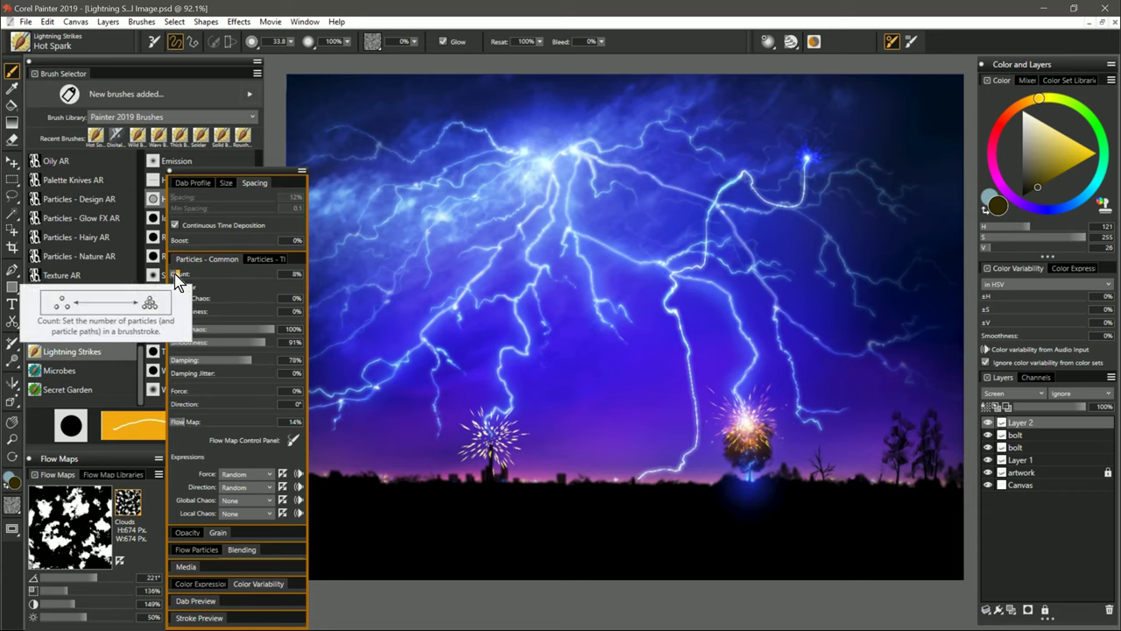
left_click(175, 273)
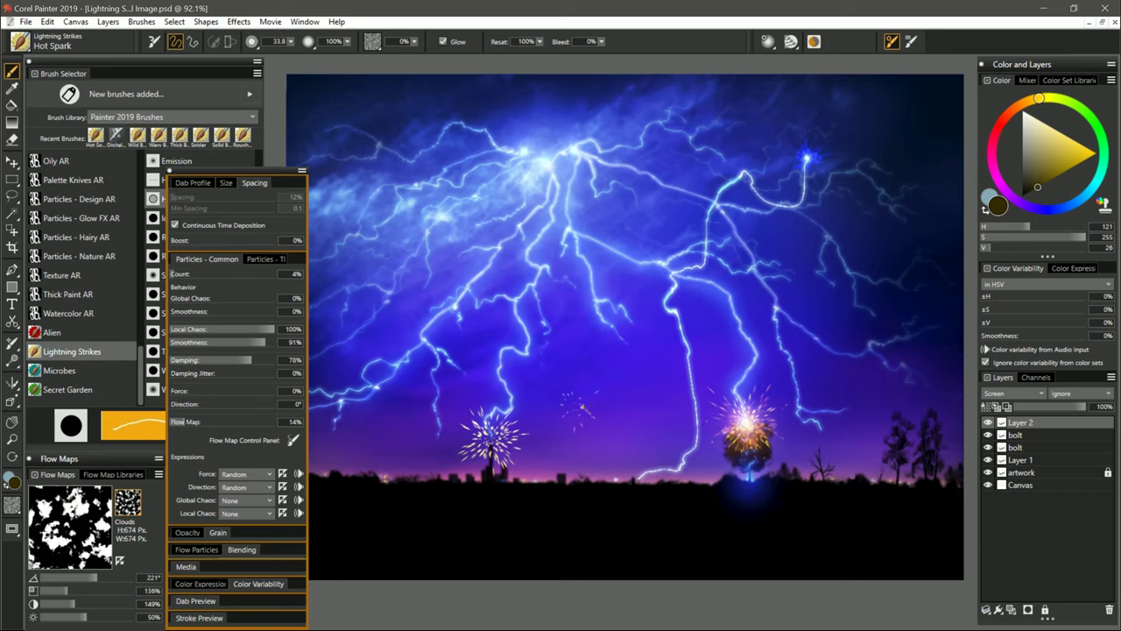
left_click_drag(581, 410, 578, 408)
Raise the particle count to 49% and build up a denser firework above the skyline.
left_click(172, 275)
left_click(175, 274)
left_click(222, 274)
left_click(651, 396)
left_click(651, 396)
left_click(651, 396)
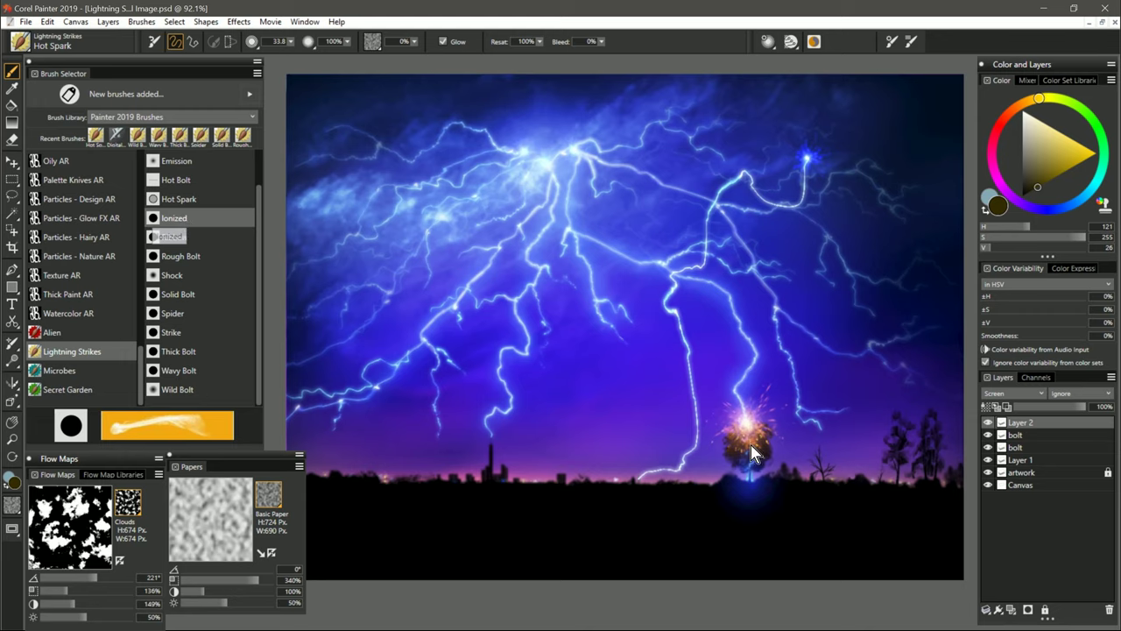
Sample a sky blue, enlarge the brush to 83.1, try a bright cloudy glow, then undo it.
left_click(609, 368, "alt")
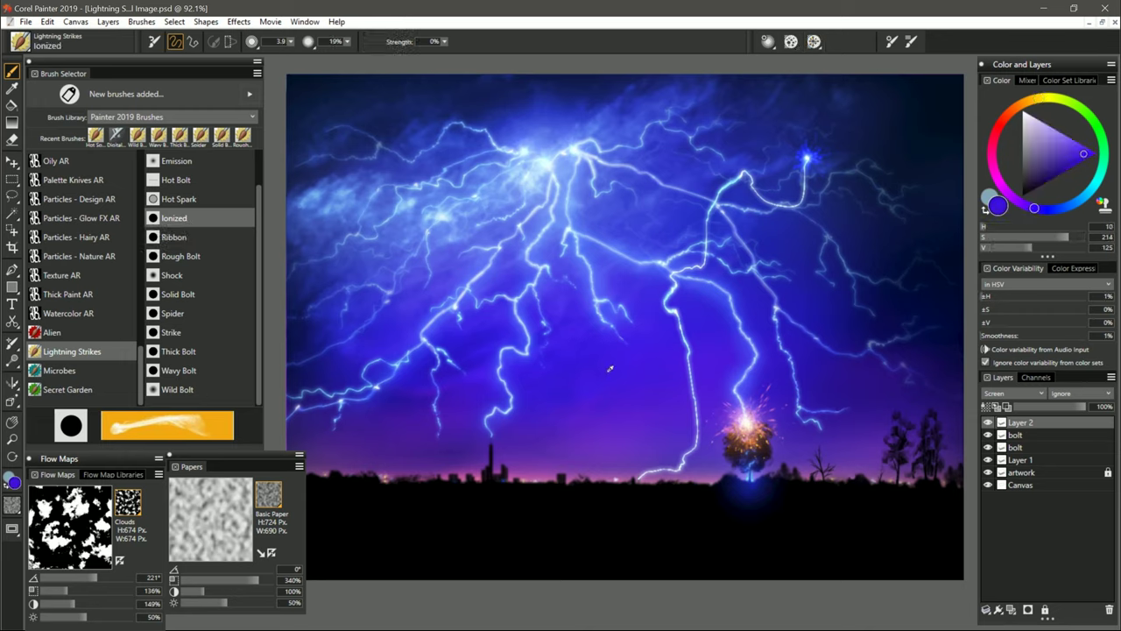
left_click(622, 377, "alt")
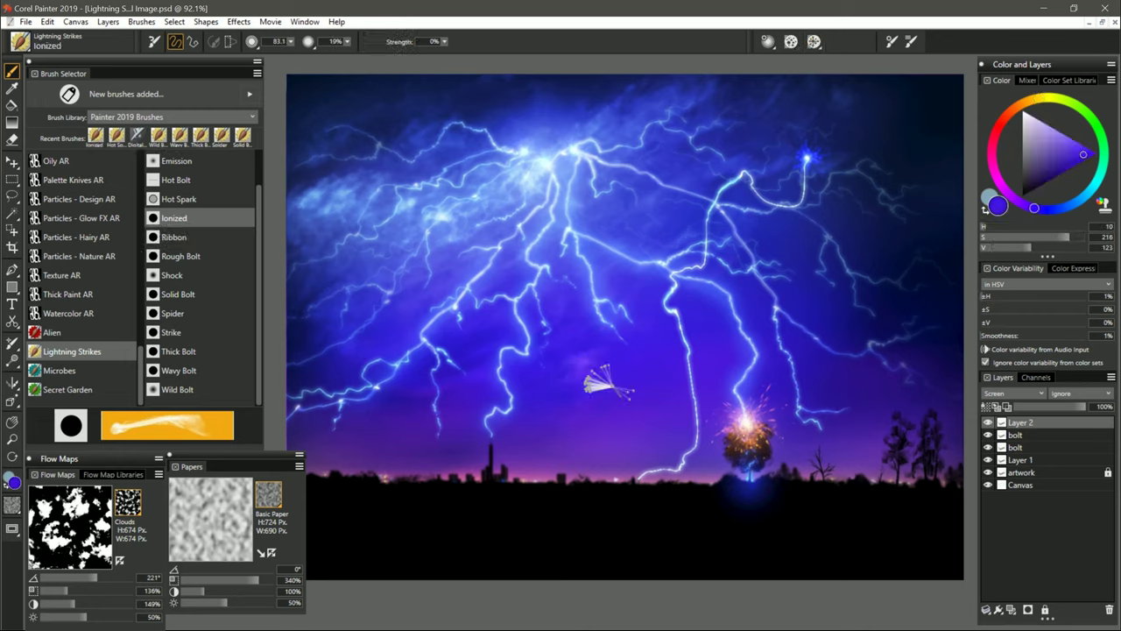
left_click_drag(587, 375, 649, 405)
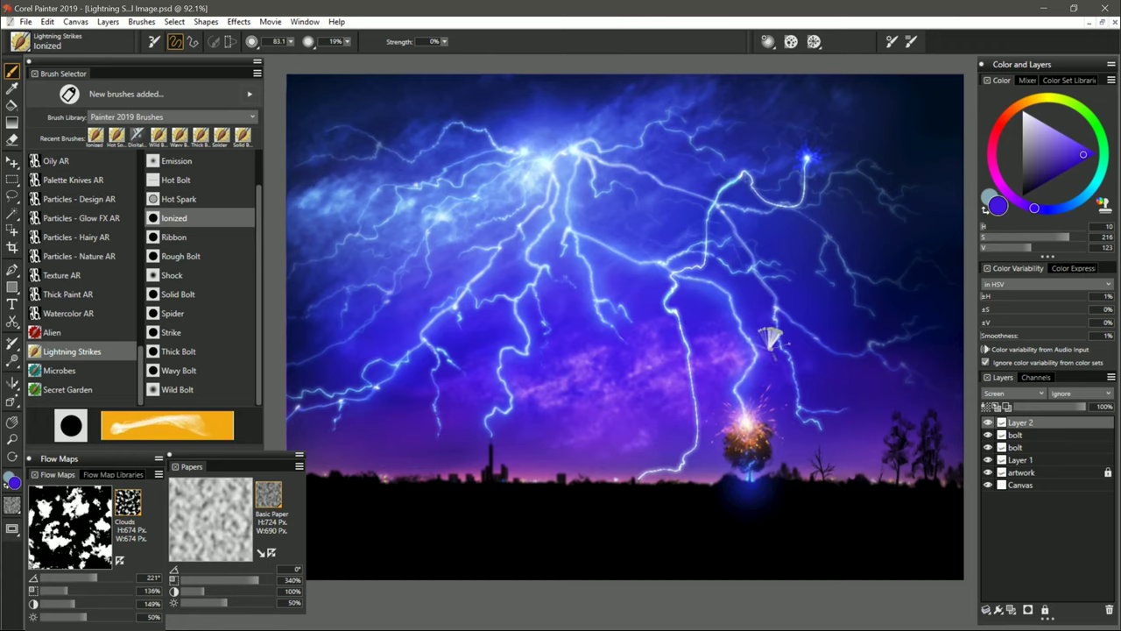
mouse_move(615, 376)
left_mouse_down()
mouse_move(583, 354)
mouse_move(613, 376)
mouse_move(561, 368)
mouse_move(596, 399)
left_mouse_up()
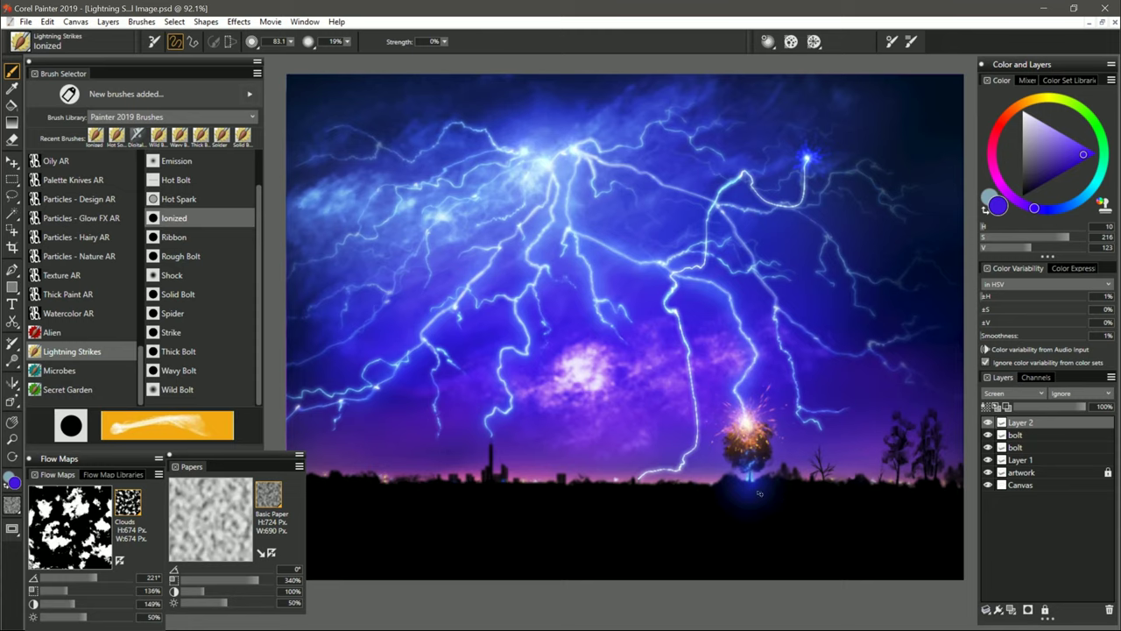
key("ctrl+z")
key("ctrl+z")
Switch the layer to Normal blending and paint dark cloud shading across the lower sky.
left_click(1008, 392)
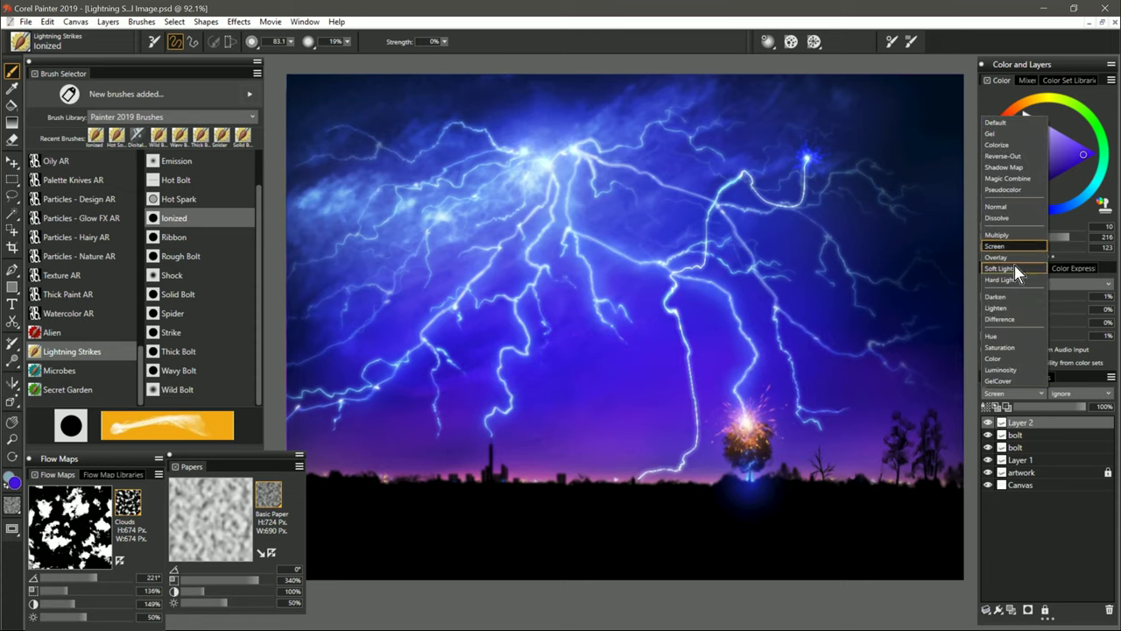
left_click(1010, 208)
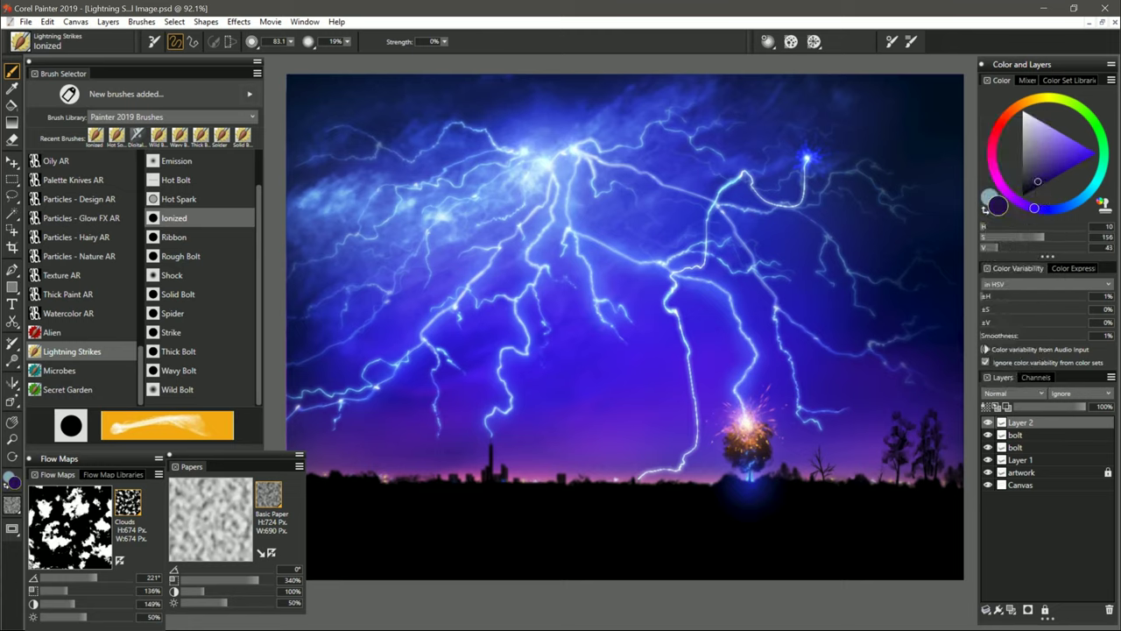
mouse_move(646, 368)
left_mouse_down()
mouse_move(675, 413)
mouse_move(754, 407)
left_mouse_up()
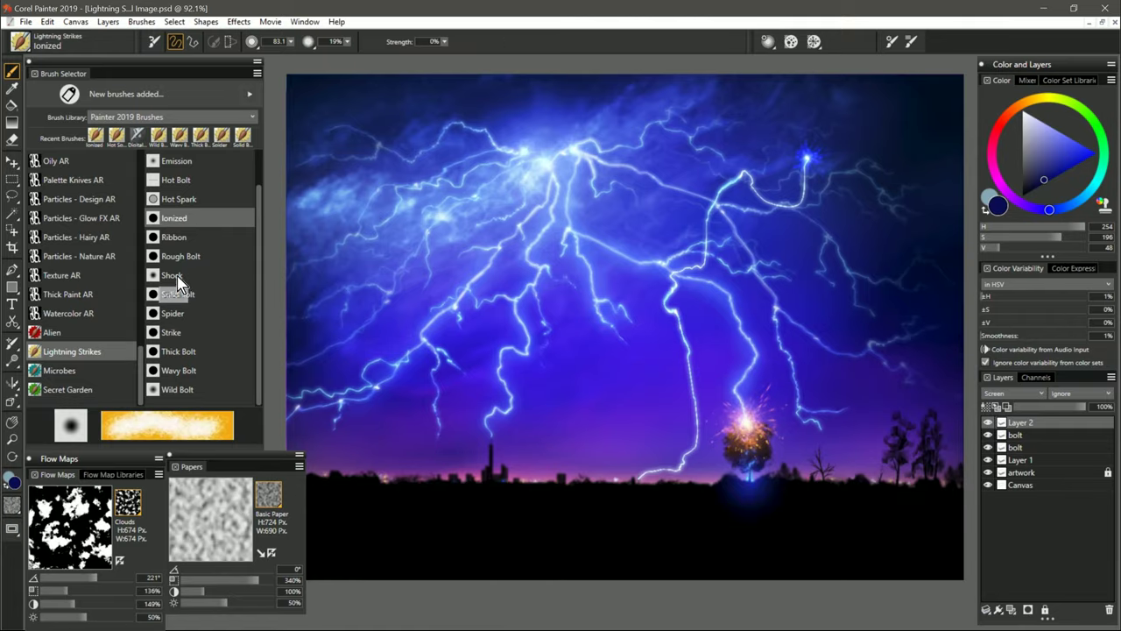
left_click(172, 275)
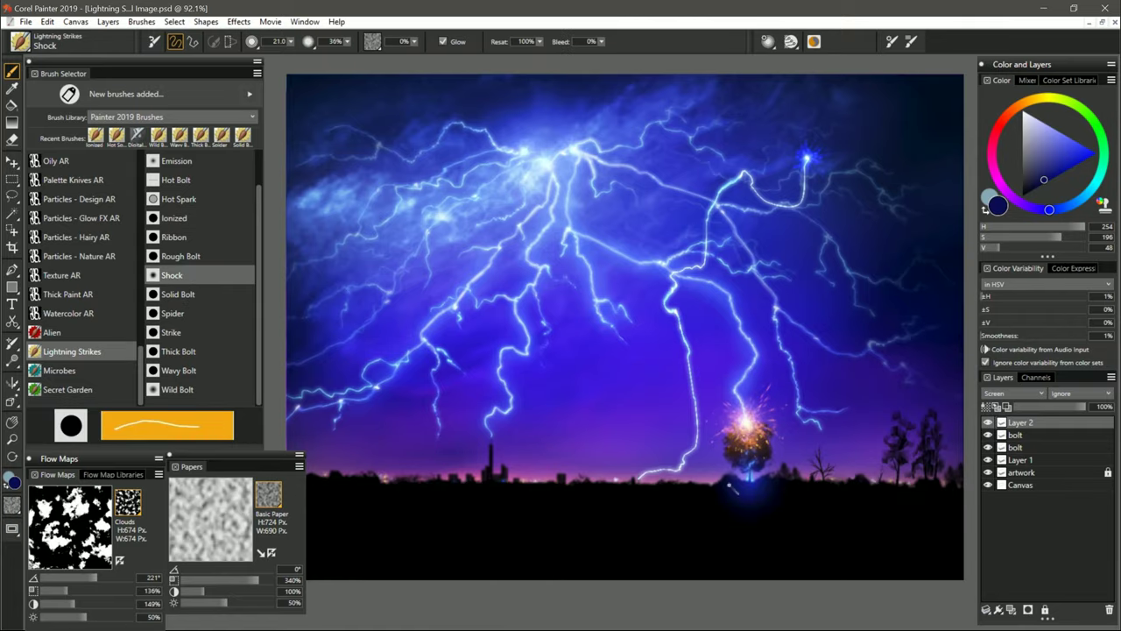
left_click(571, 390)
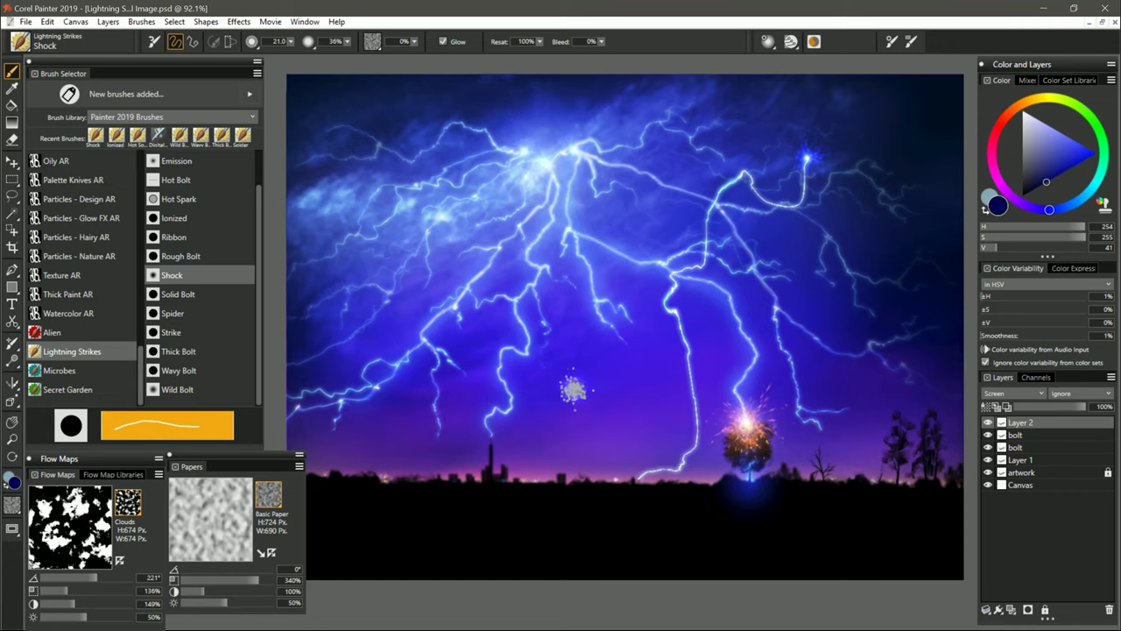
left_click(613, 382)
left_click(604, 414)
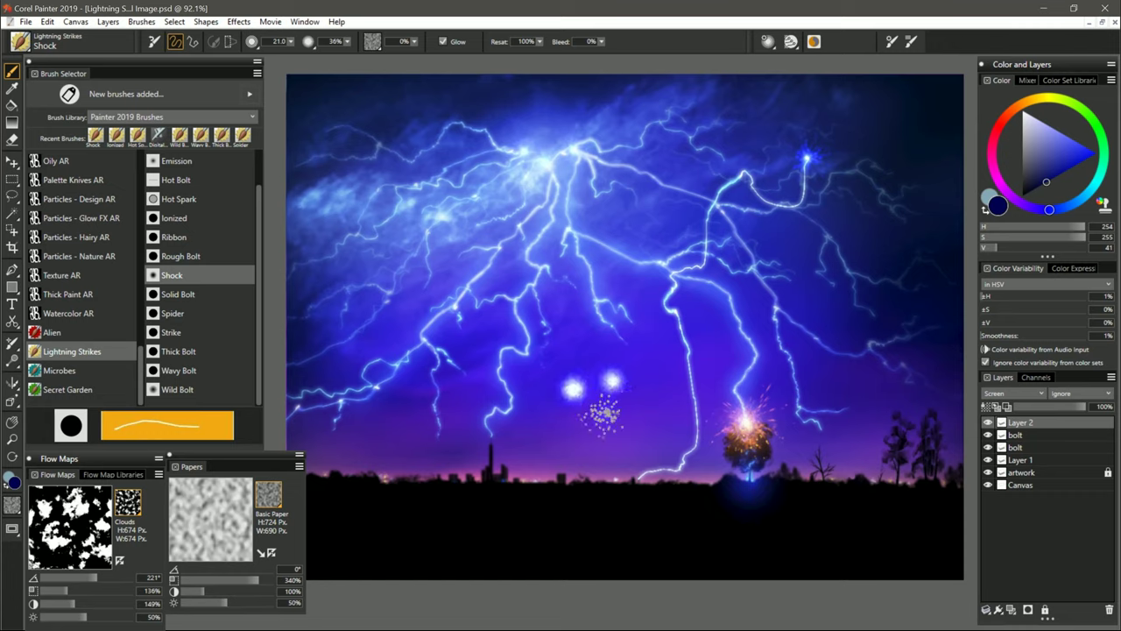
left_click(631, 401)
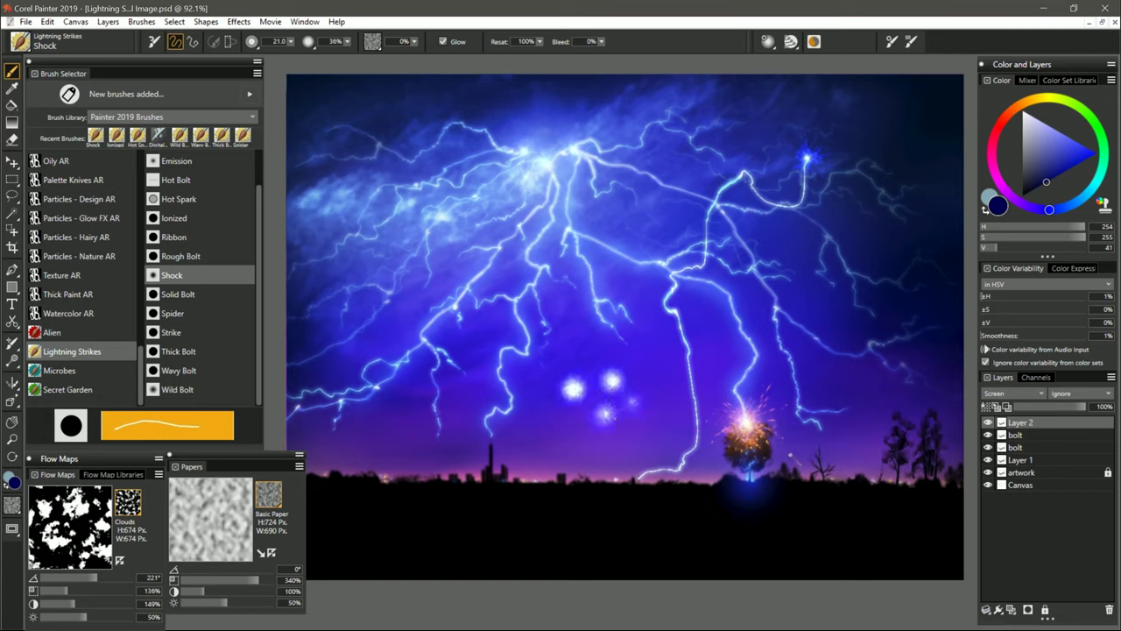
left_click(648, 377)
left_click(664, 393)
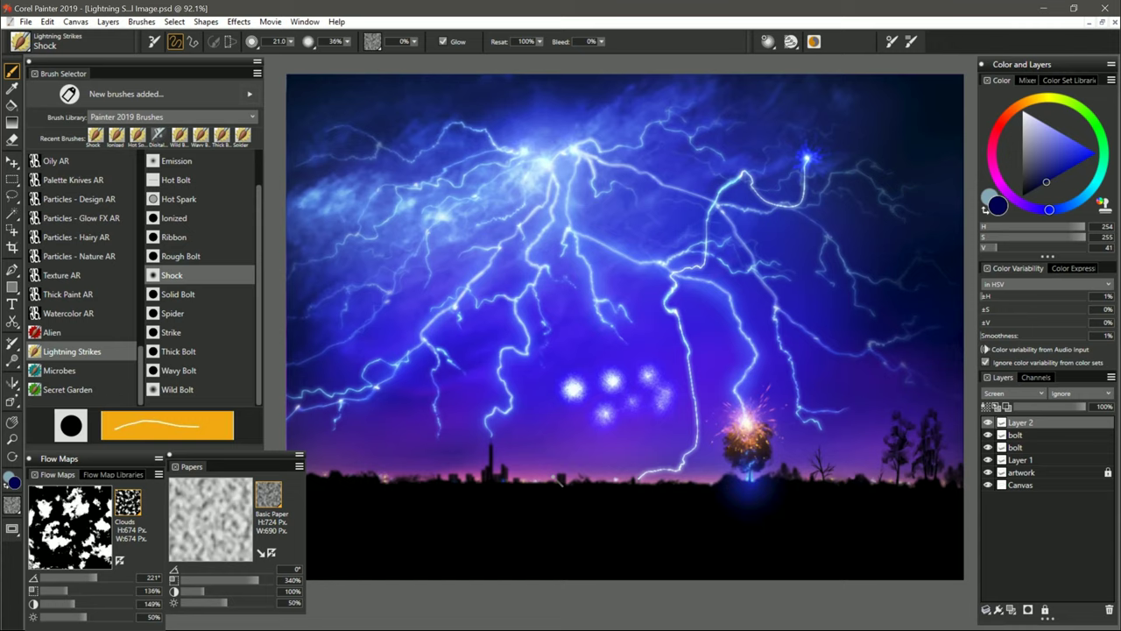
key("bracketleft")
key("bracketleft")
key("bracketleft")
key("bracketleft")
key("bracketleft")
key("bracketleft")
key("bracketright")
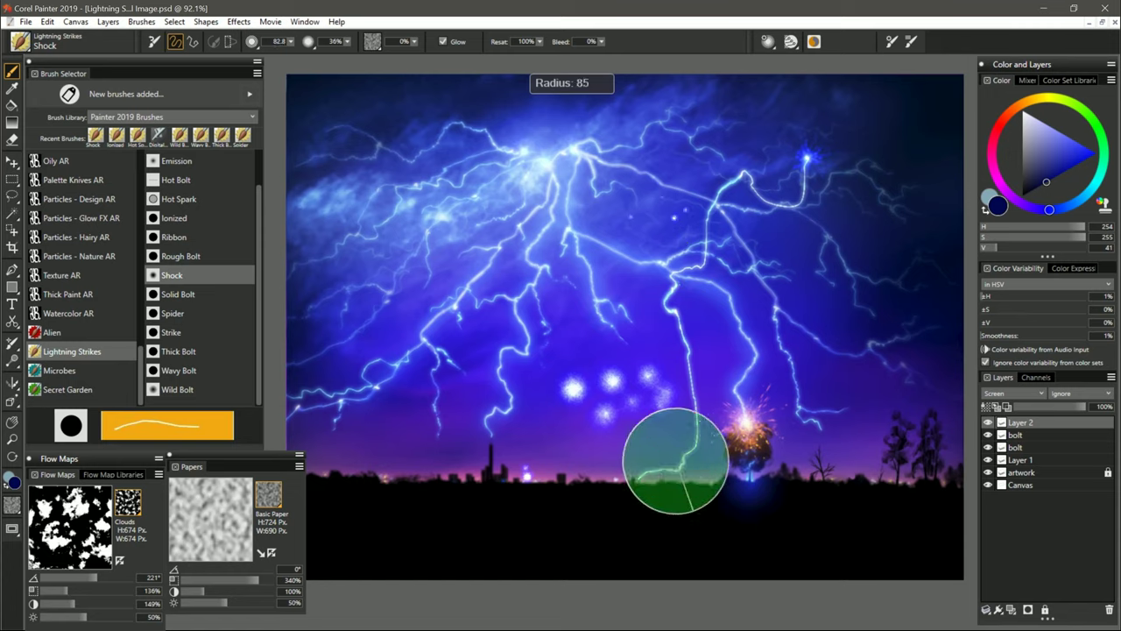
left_click_drag(668, 490, 664, 498)
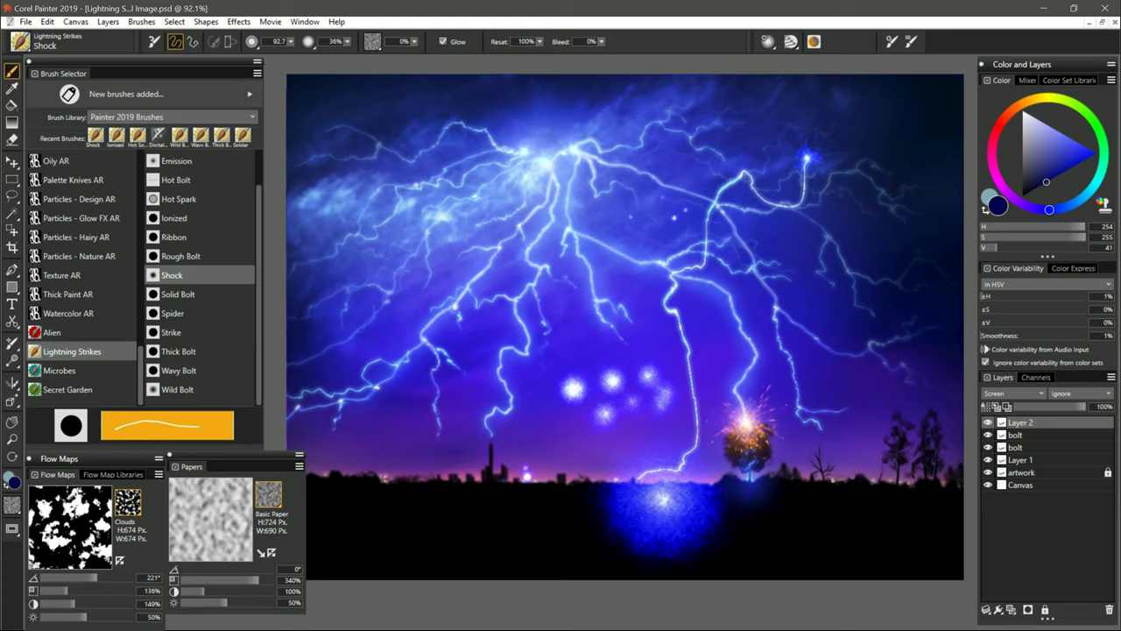
key("ctrl+z")
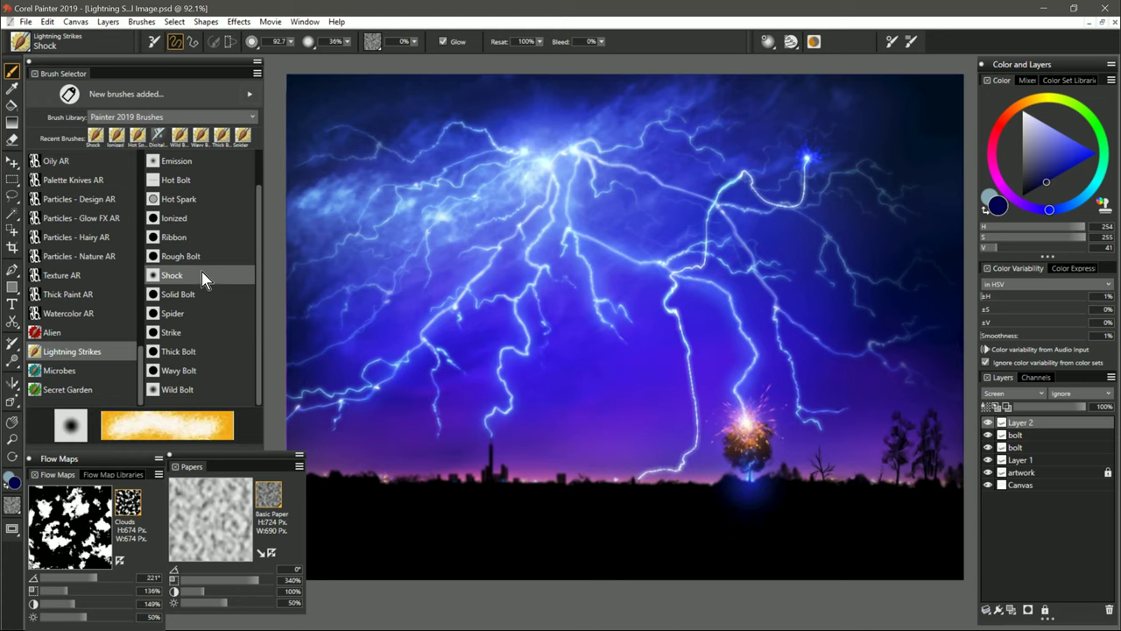
Draw a thin Strike bolt to the right-hand trees and paint a bright orange spark at its impact on Layer 2.
left_click(172, 334)
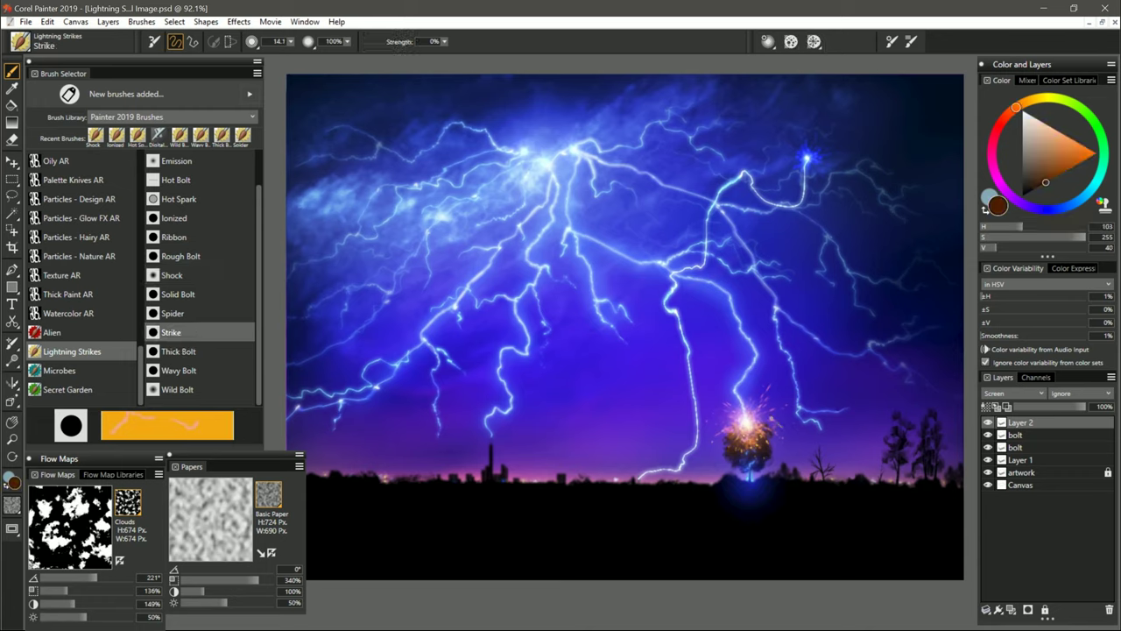
mouse_move(776, 316)
left_mouse_down()
mouse_move(889, 399)
mouse_move(908, 427)
left_mouse_up()
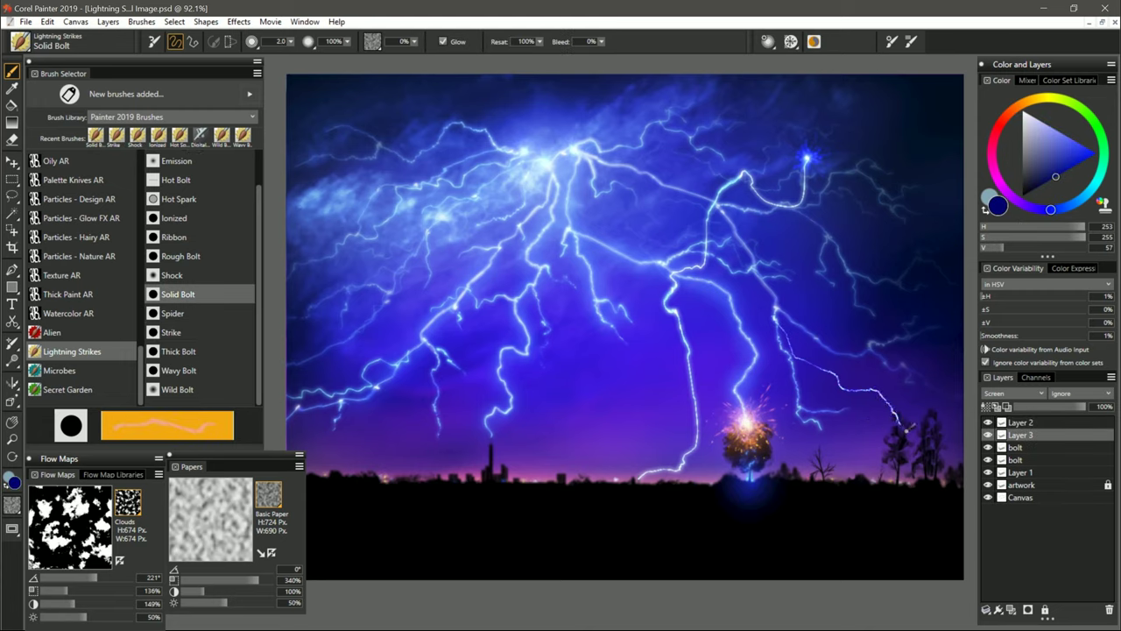
left_click(1021, 423)
left_click(180, 333)
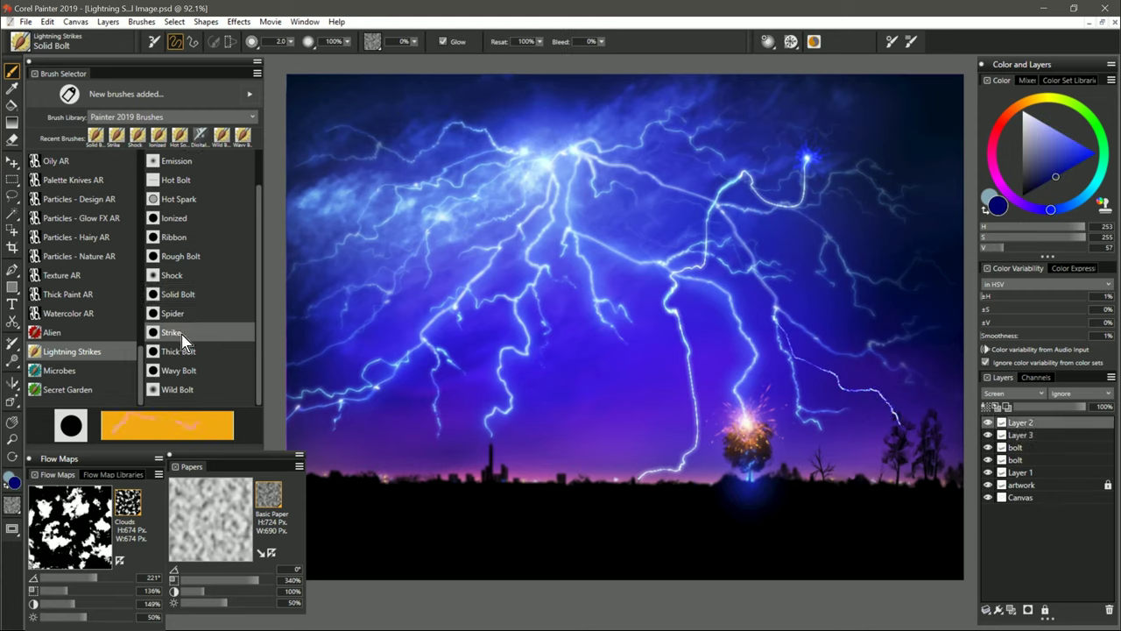
left_click(1014, 112)
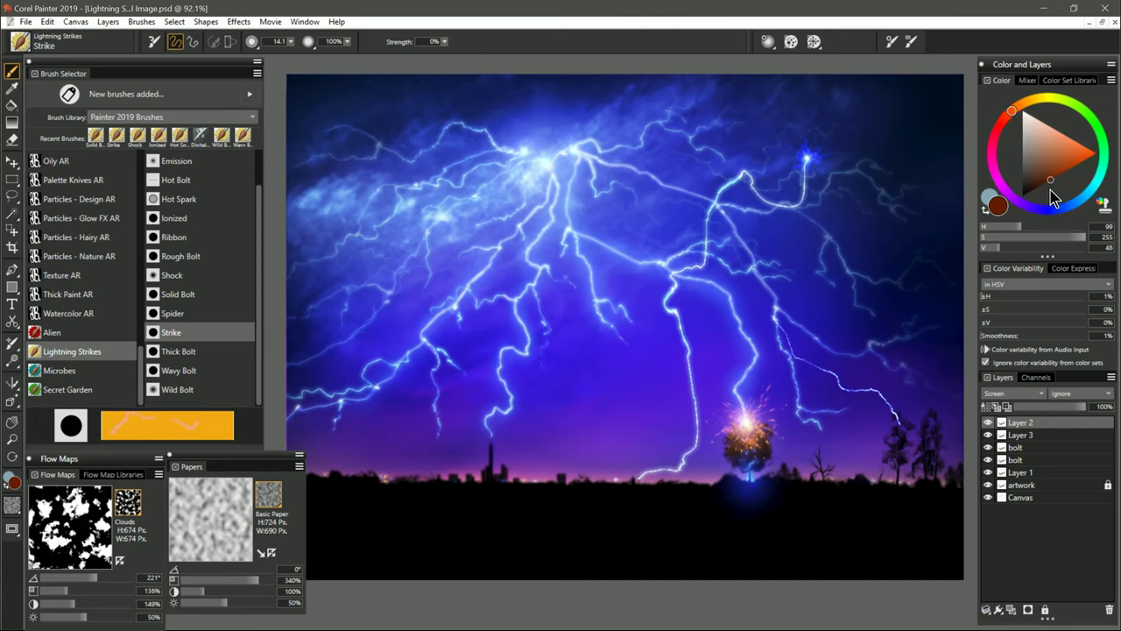
mouse_move(1054, 195)
left_mouse_down()
mouse_move(1050, 206)
mouse_move(1029, 206)
left_mouse_up()
left_click(904, 419)
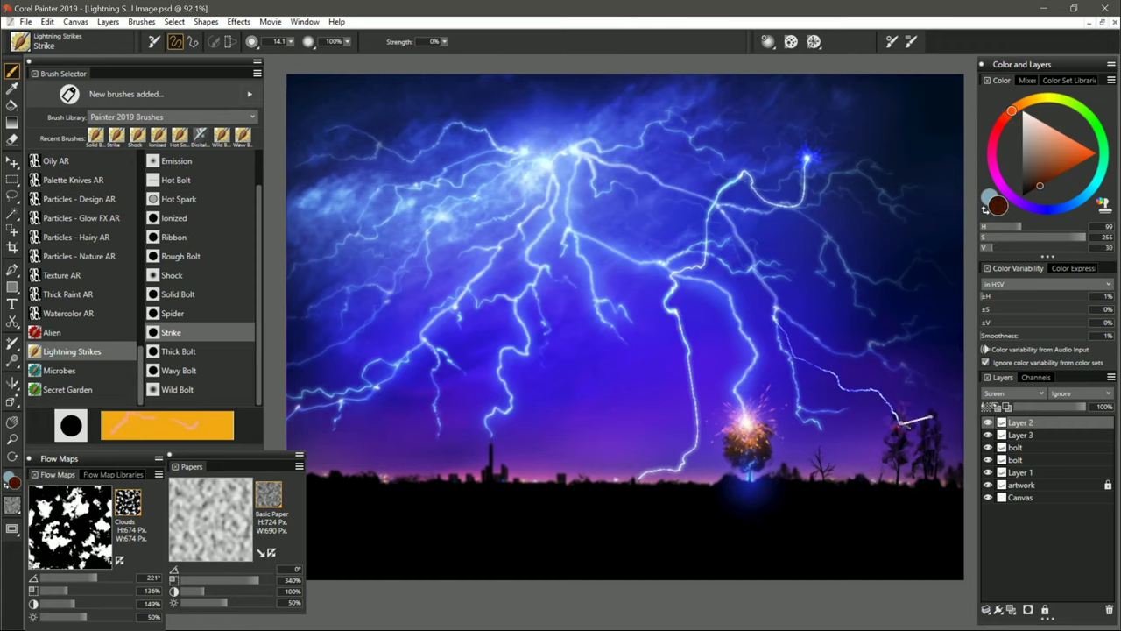
left_click(899, 420)
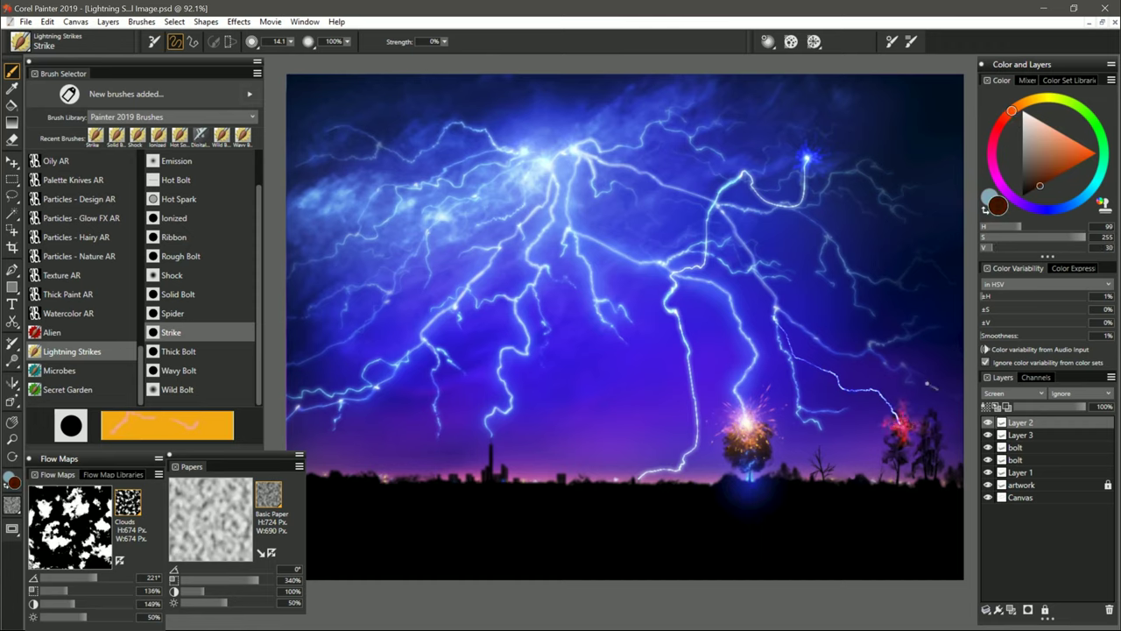
left_click(1070, 165)
left_click_drag(1013, 111, 1021, 104)
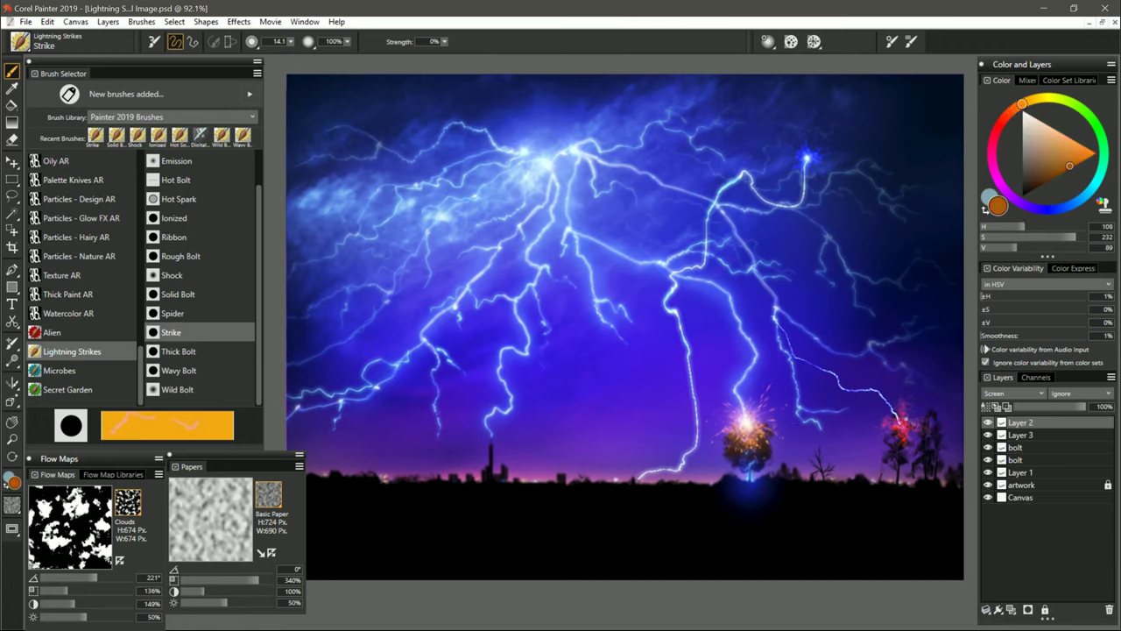
left_click(903, 420)
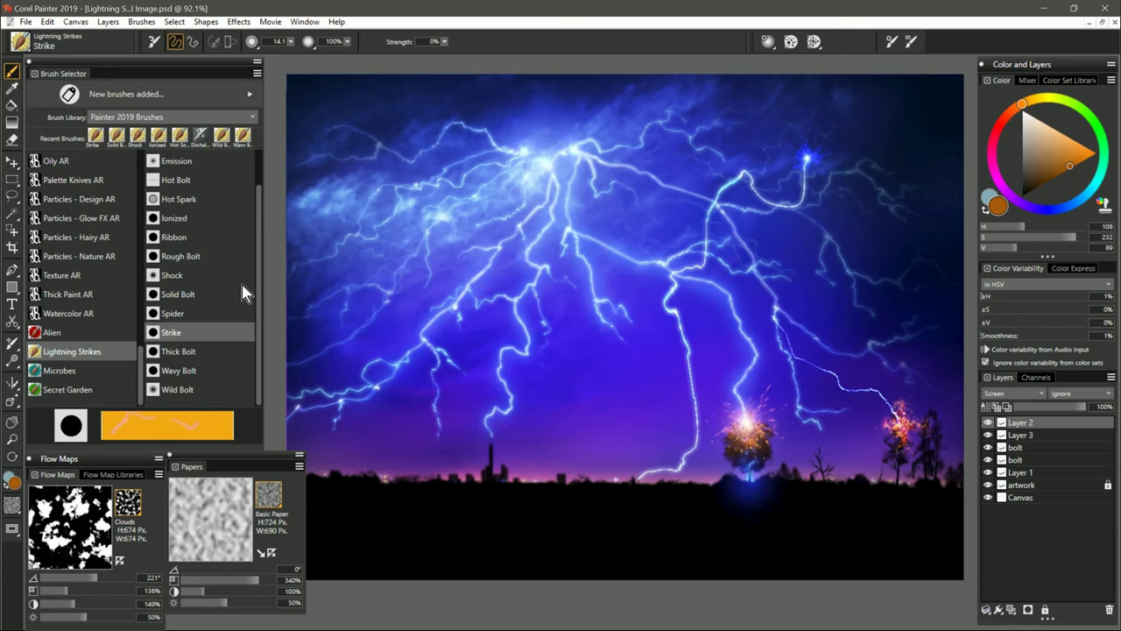
Switch to the Hot Spark variant in the Lightning Strikes library.
left_click(191, 198)
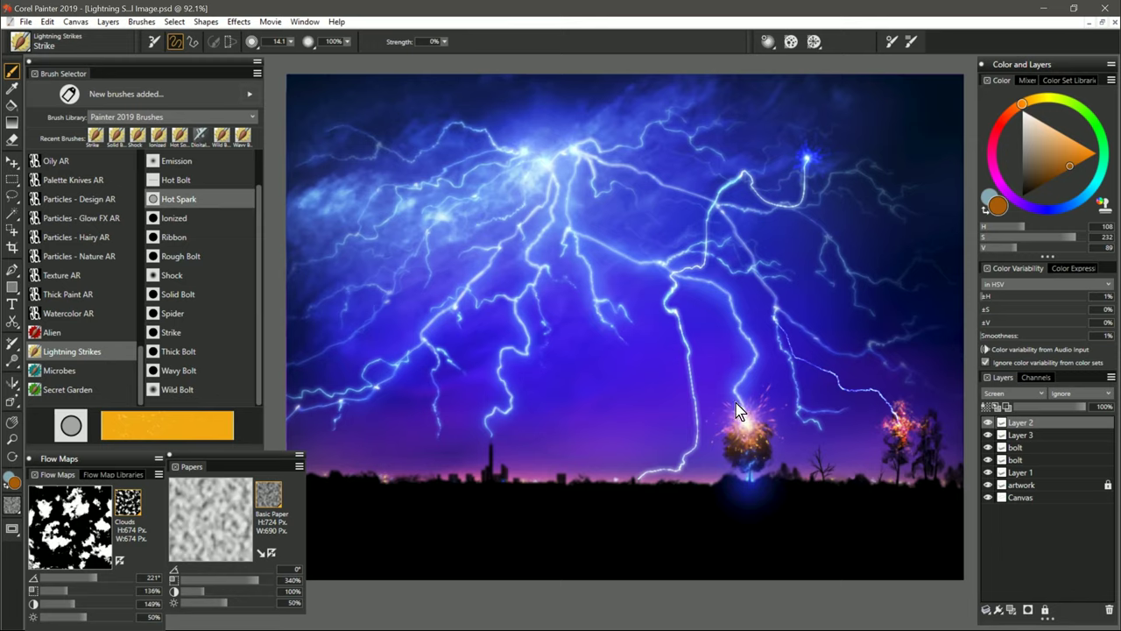